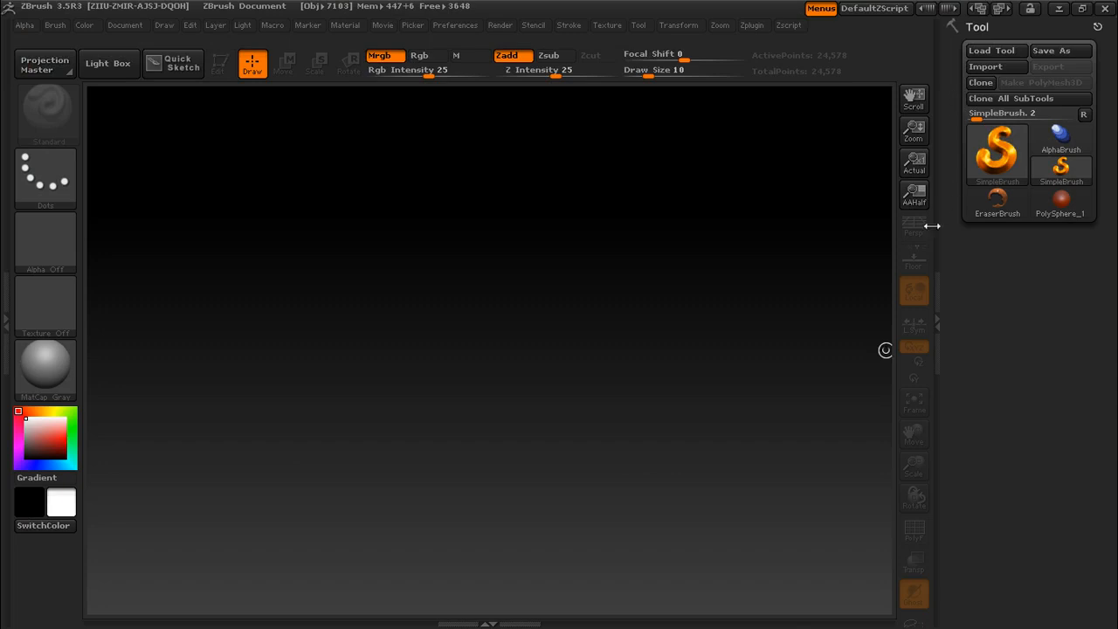
- Load the UnionSkin2.ZTL tool from Light Box and expand its SubTool list to examine the cube, cylinders and sphere
click(106, 63)
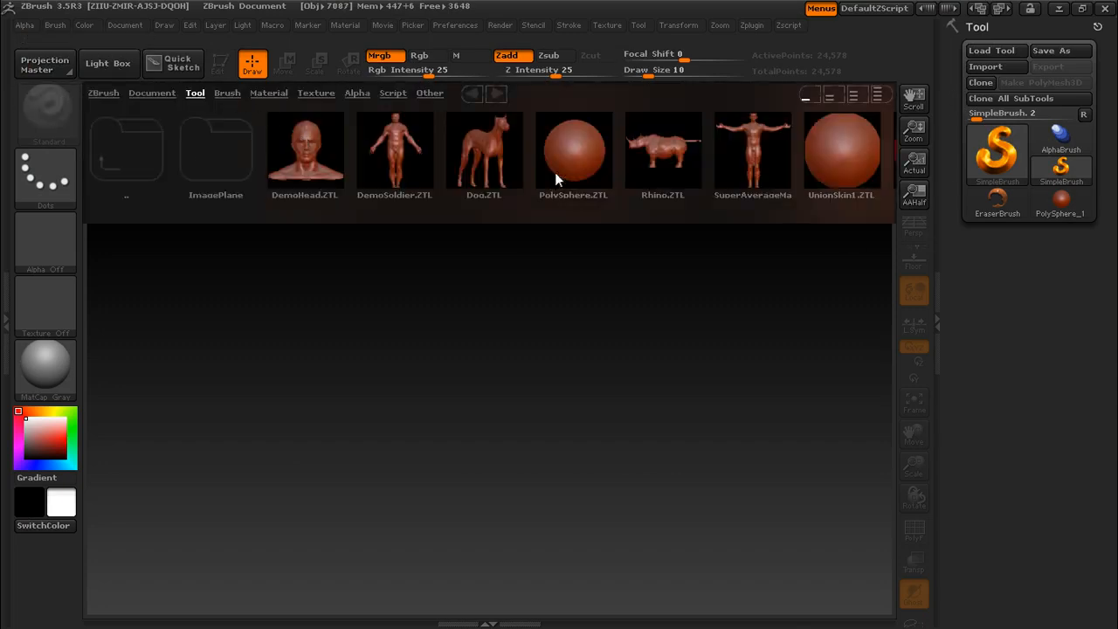
drag(619, 171, 458, 179)
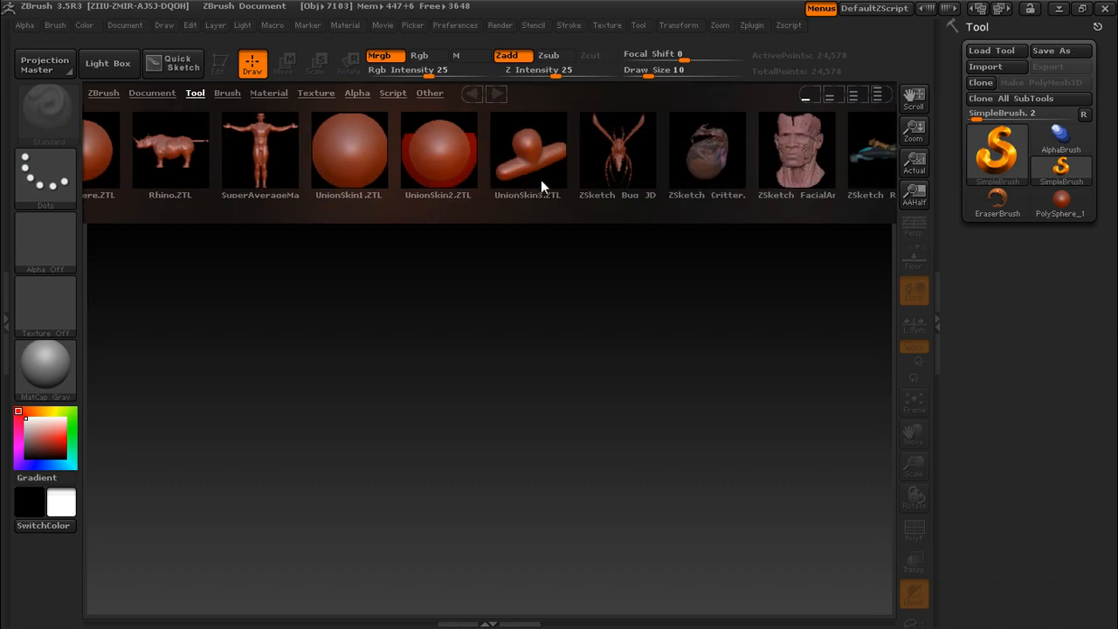
double_click(437, 143)
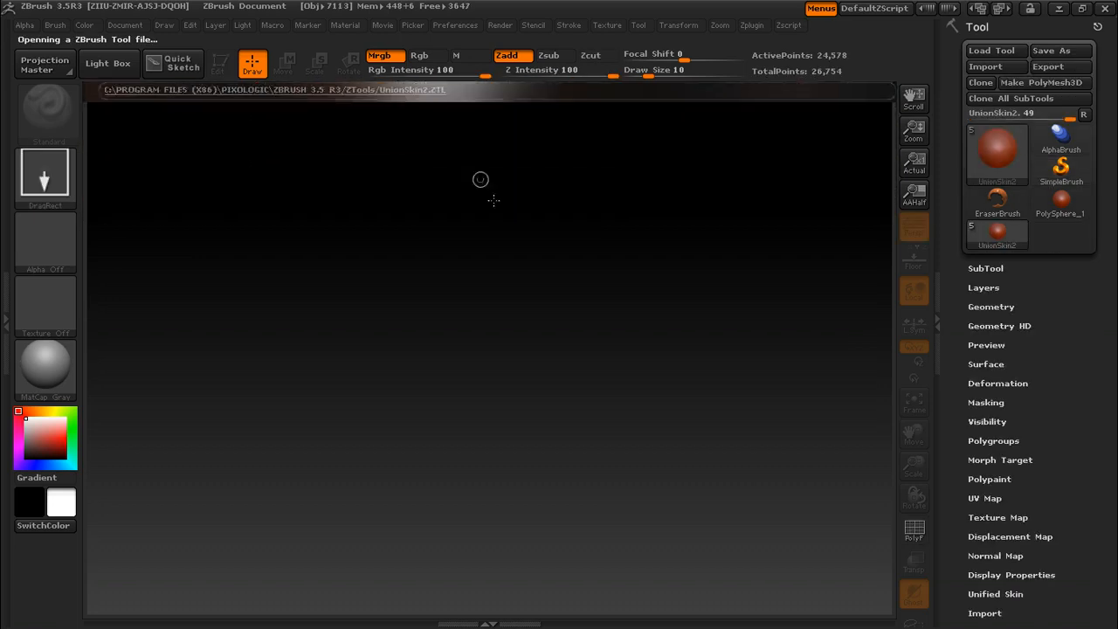
click(987, 268)
mouse_move(958, 238)
mouse_down()
mouse_move(964, 313)
mouse_move(948, 245)
mouse_up()
mouse_move(999, 279)
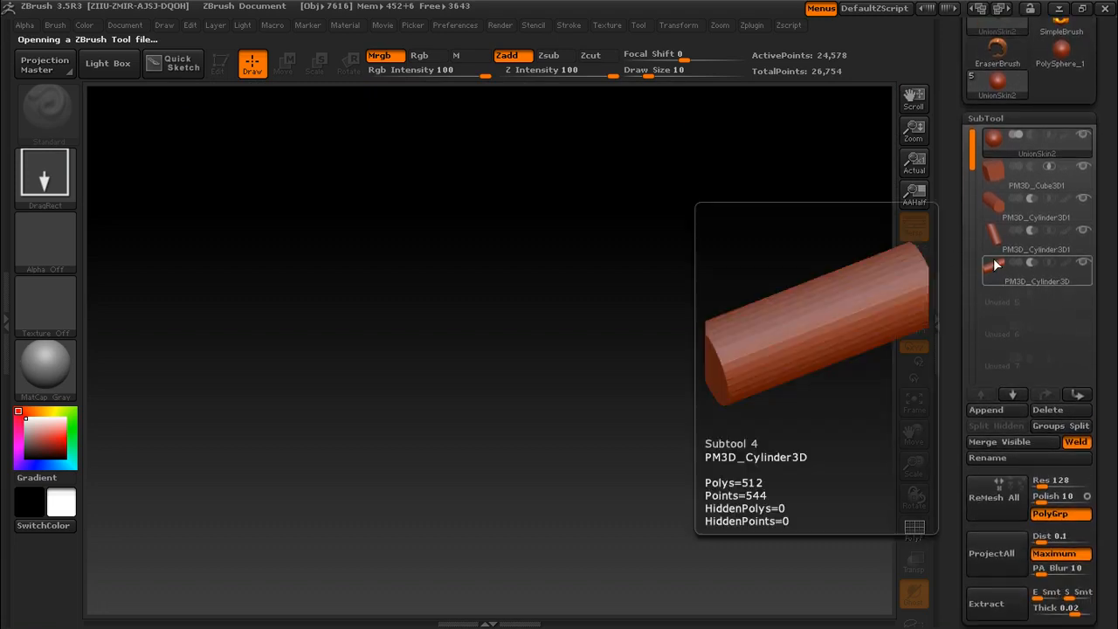
mouse_move(1046, 151)
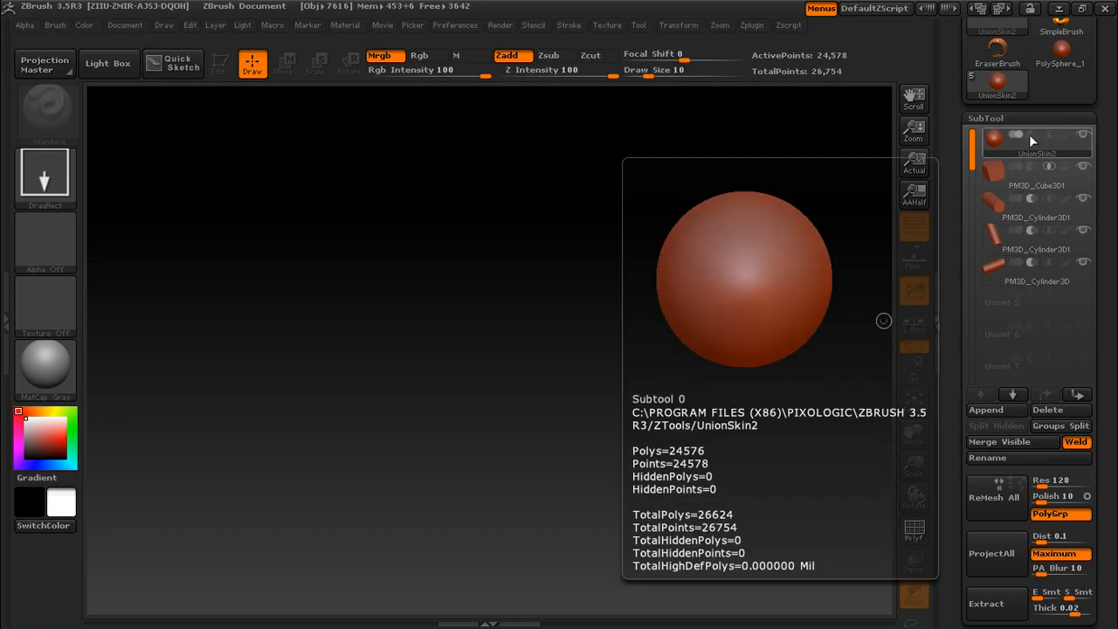
mouse_move(1016, 136)
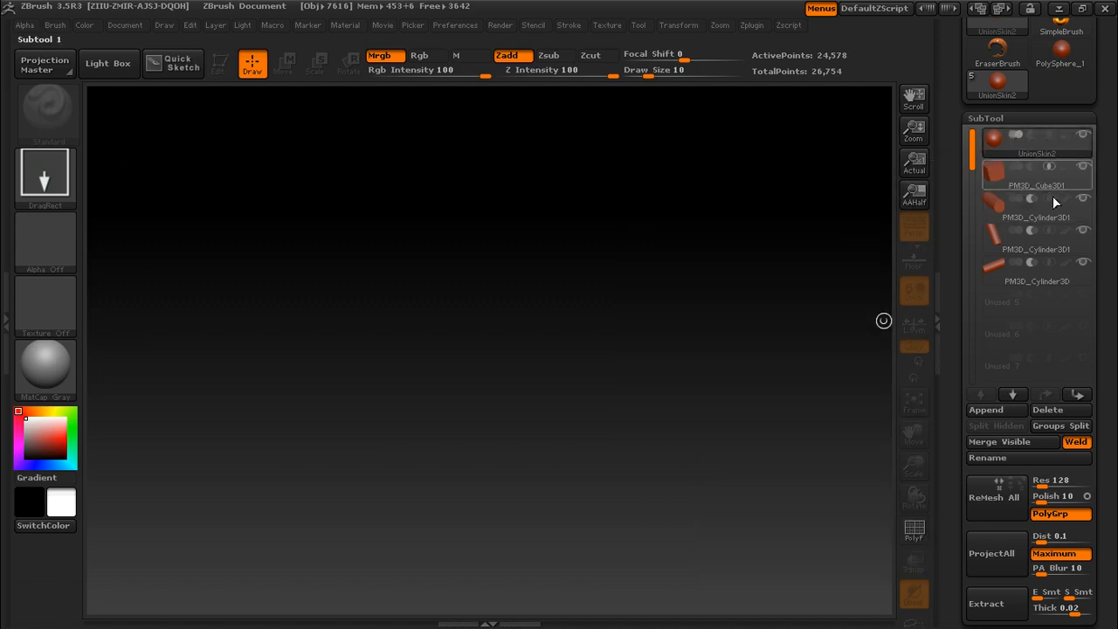
- Draw the UnionSkin2 model on the canvas and enter Edit mode
drag(476, 342, 464, 367)
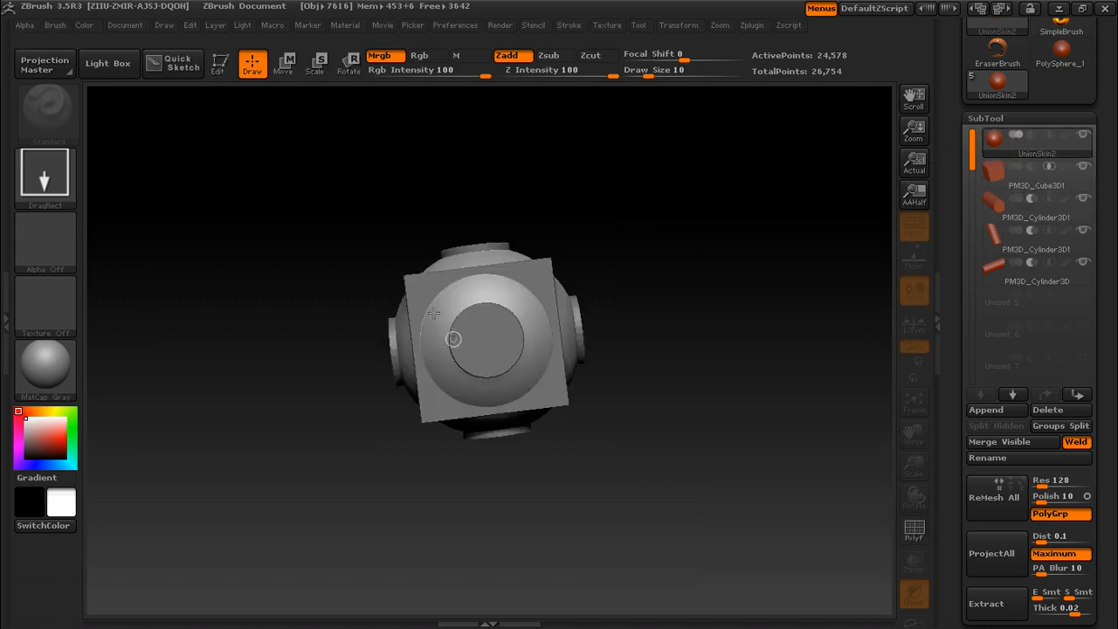
click(227, 67)
mouse_move(691, 320)
mouse_down()
mouse_move(724, 329)
mouse_move(743, 359)
mouse_move(685, 351)
mouse_move(747, 310)
mouse_up()
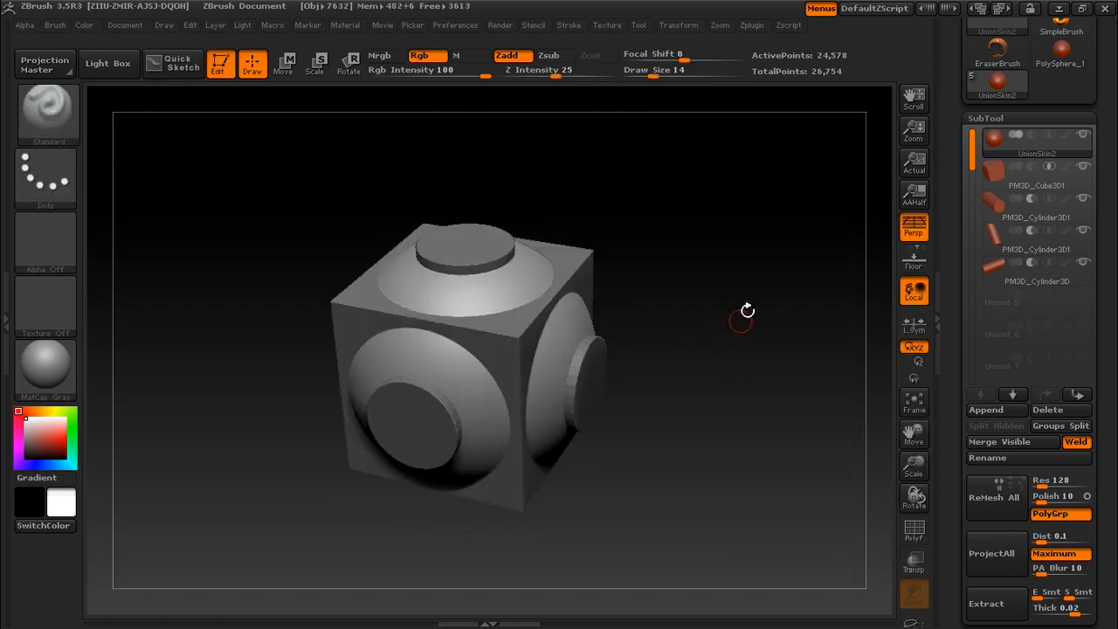
- Turn on the PolyFrame display and switch between the cube, cylinder and sphere subtools to examine how they intersect
click(913, 528)
mouse_move(636, 230)
mouse_down()
mouse_move(699, 232)
mouse_move(634, 257)
mouse_move(656, 270)
mouse_up()
alt+click(578, 269)
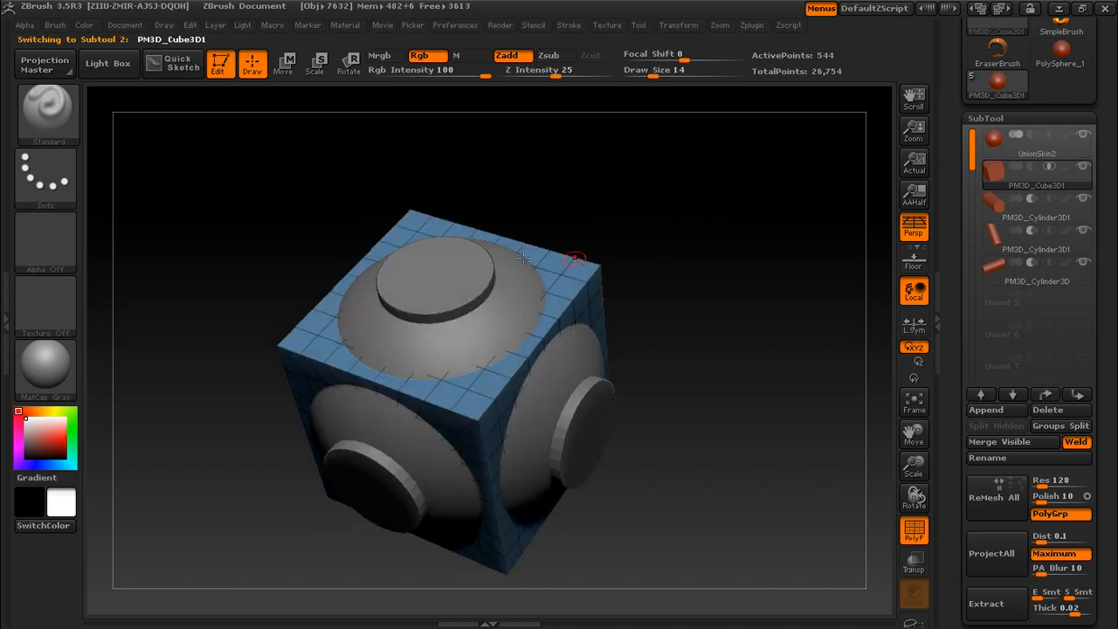
alt+click(454, 269)
alt+click(592, 423)
drag(716, 399, 437, 439)
alt+click(590, 287)
drag(626, 271, 684, 289)
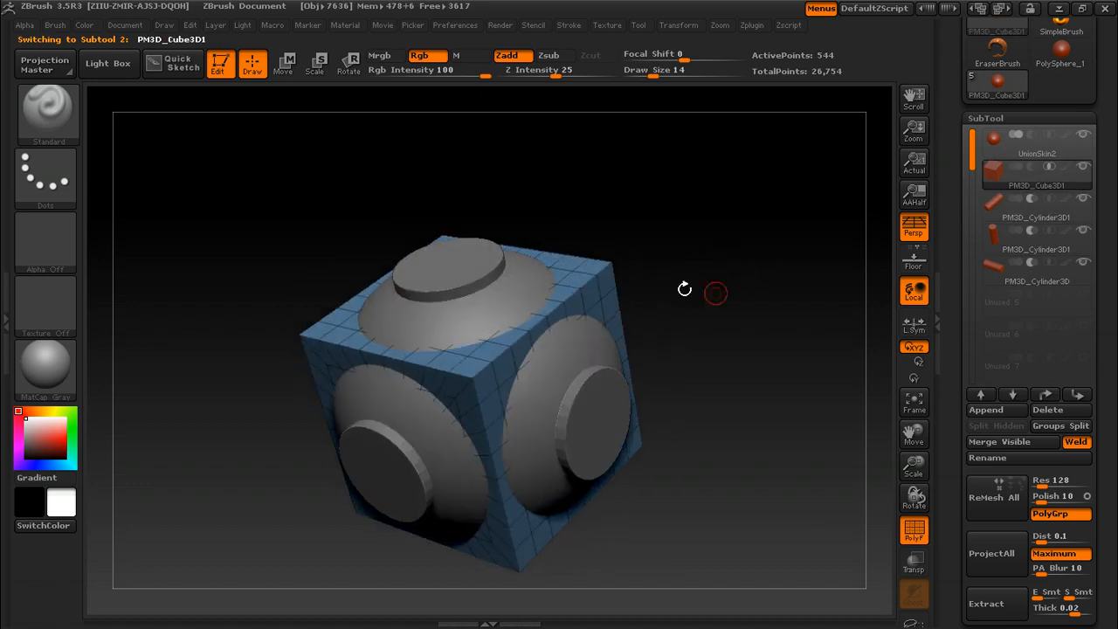
alt+click(542, 293)
mouse_move(1023, 184)
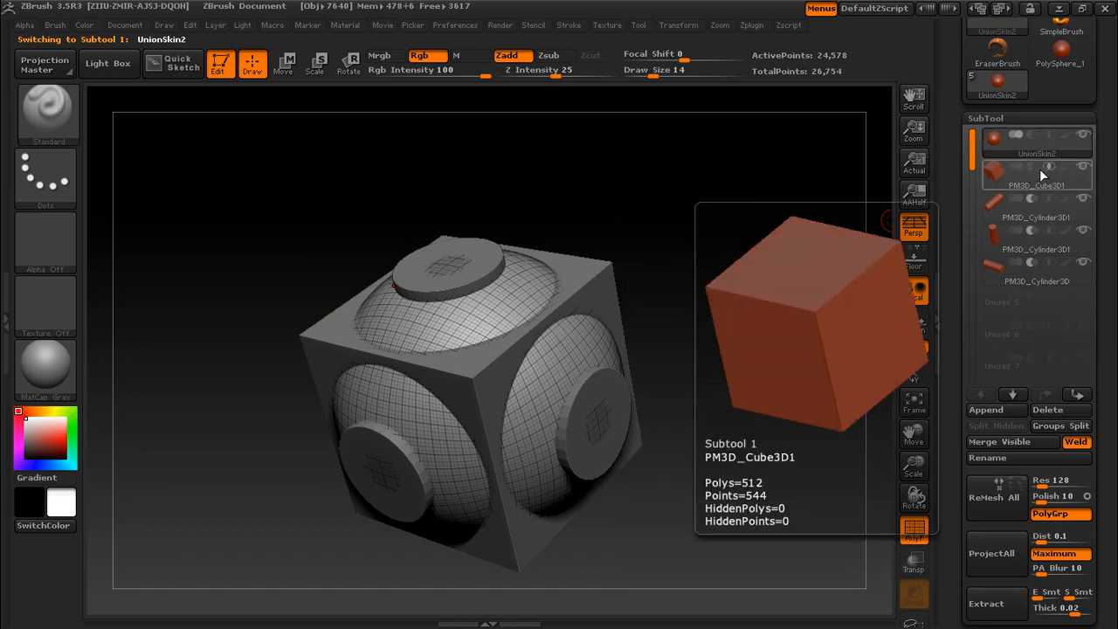
mouse_move(1042, 200)
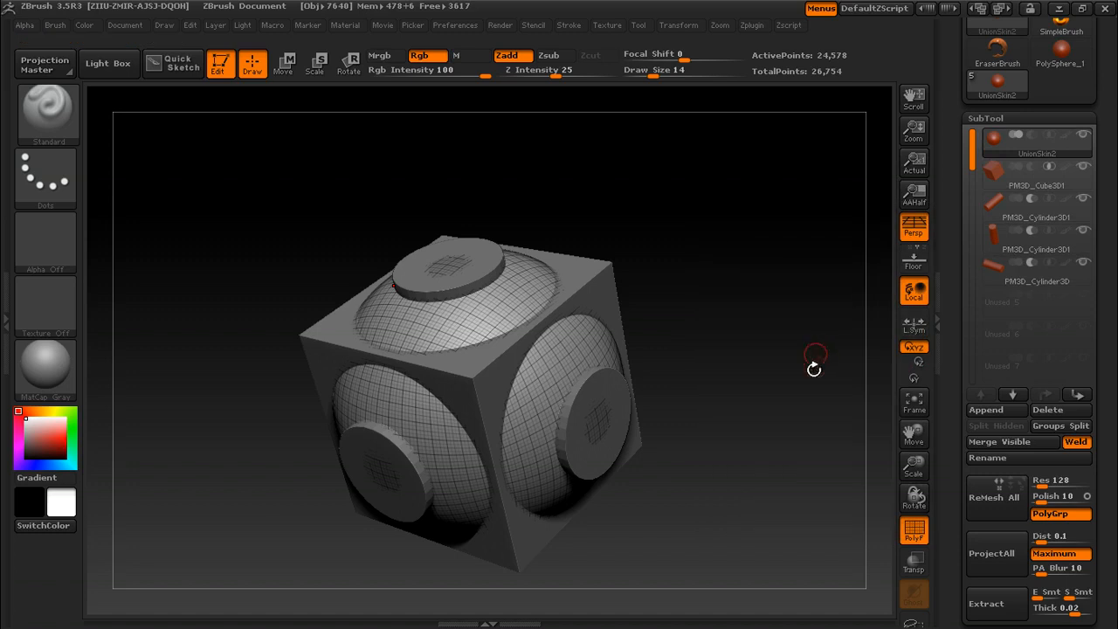
- Turn on transparency and select the first PM3D_Cylinder3D1 subtool to inspect it inside the cube
click(914, 563)
drag(753, 435, 822, 393)
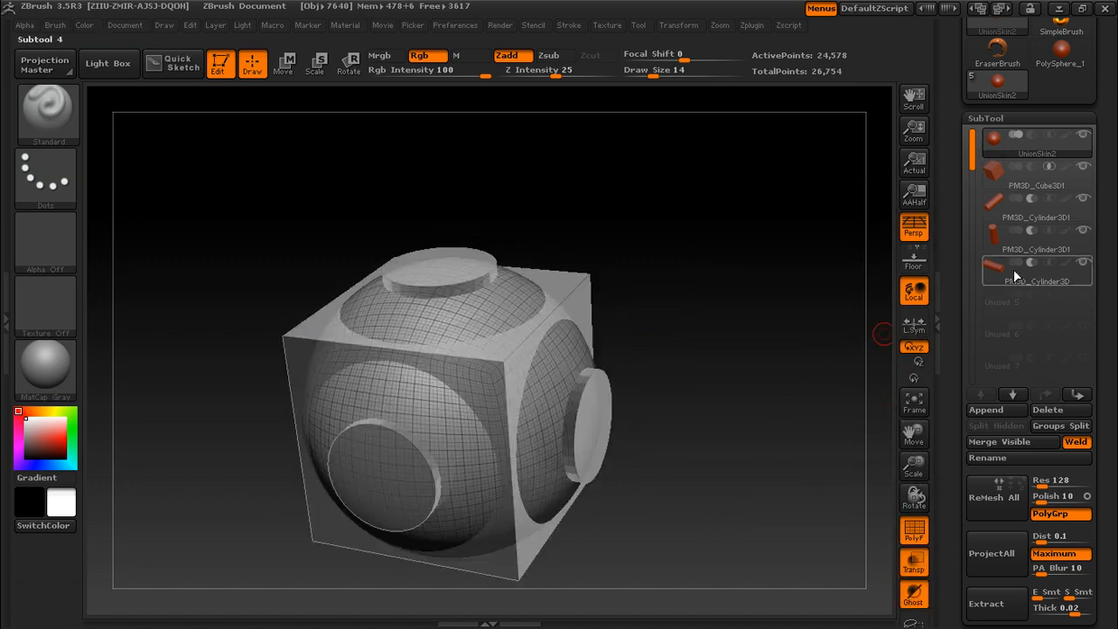
click(1034, 213)
drag(814, 278, 721, 283)
drag(794, 292, 786, 268)
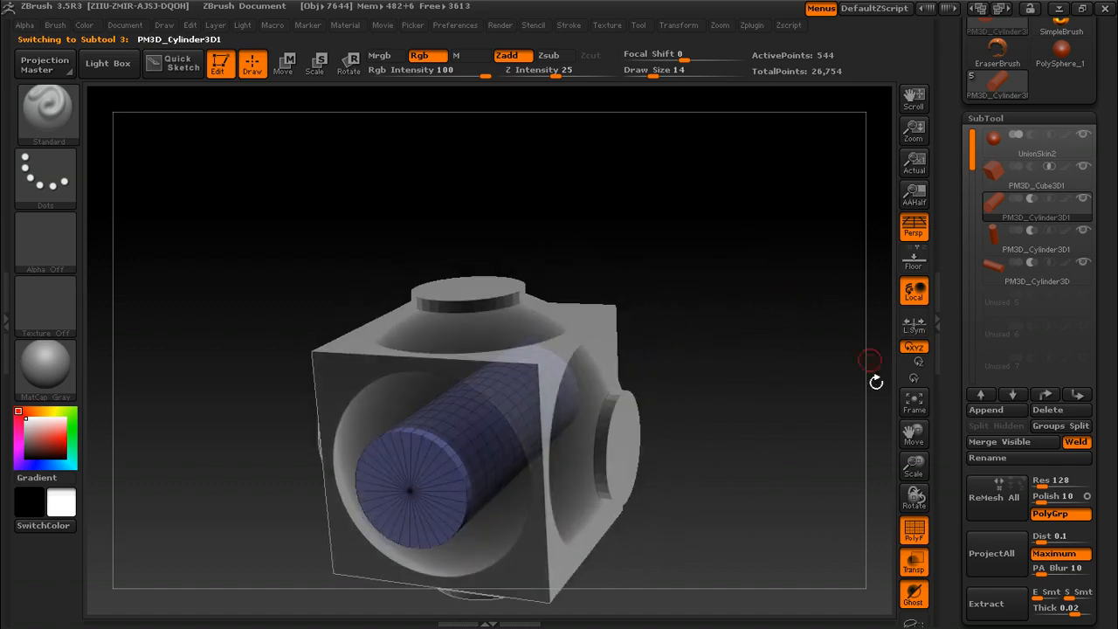
- Turn off transparency and the PolyFrame display
click(916, 566)
drag(826, 481, 836, 427)
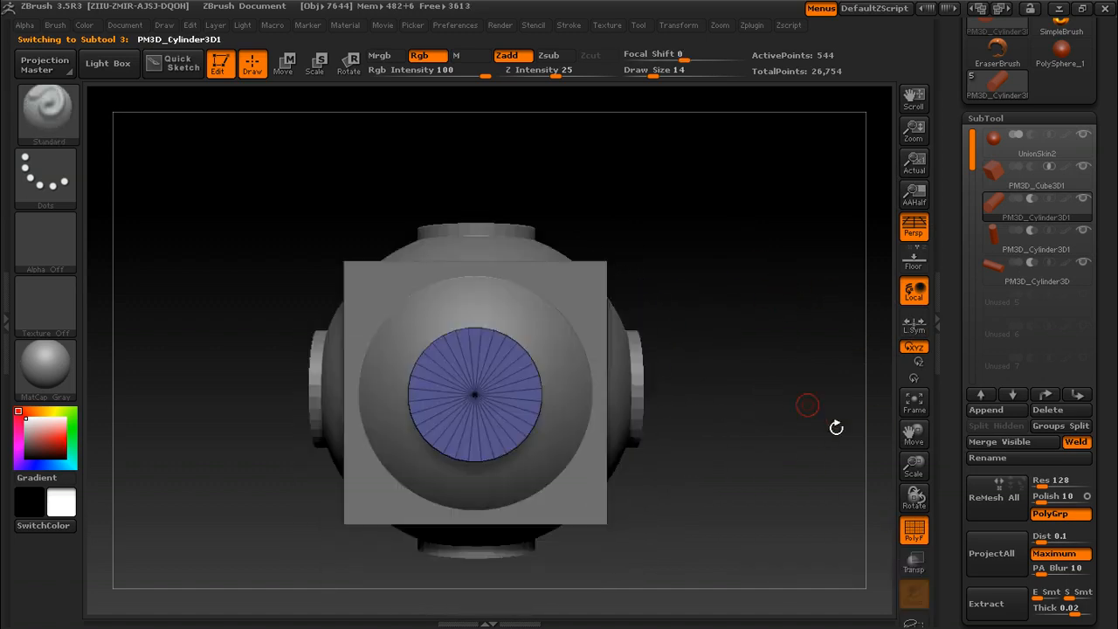
click(914, 535)
drag(781, 387, 767, 419)
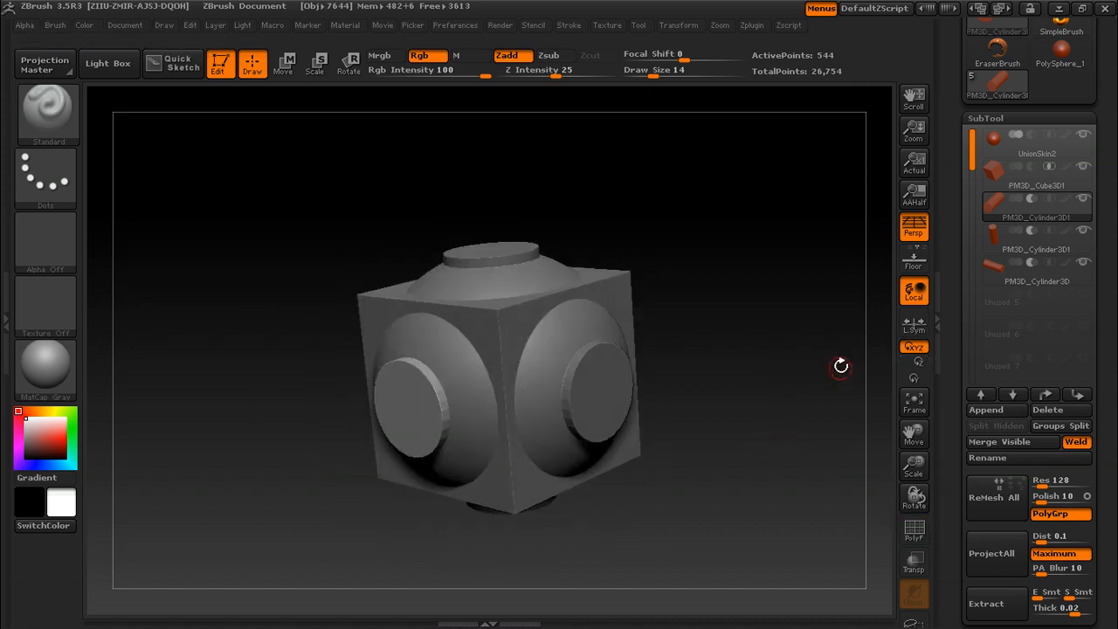
- Remesh all the visible subtools into a new skin subtool at resolution 128 with polish 10 and PolyGrp on
drag(960, 370, 949, 332)
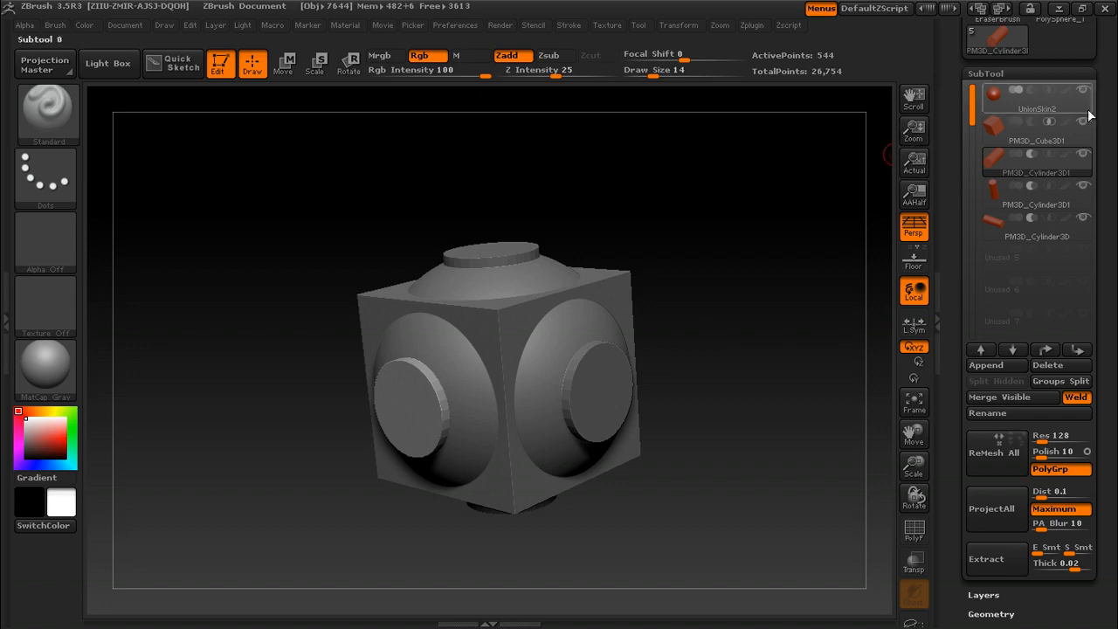
drag(956, 184, 958, 160)
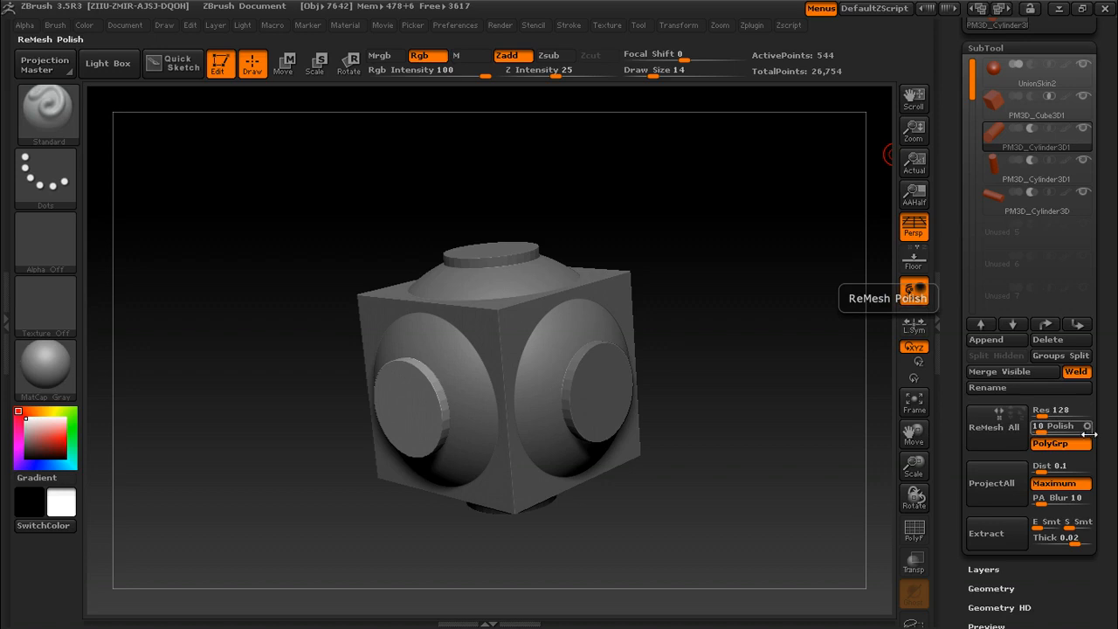
click(1064, 426)
key(ctrl)
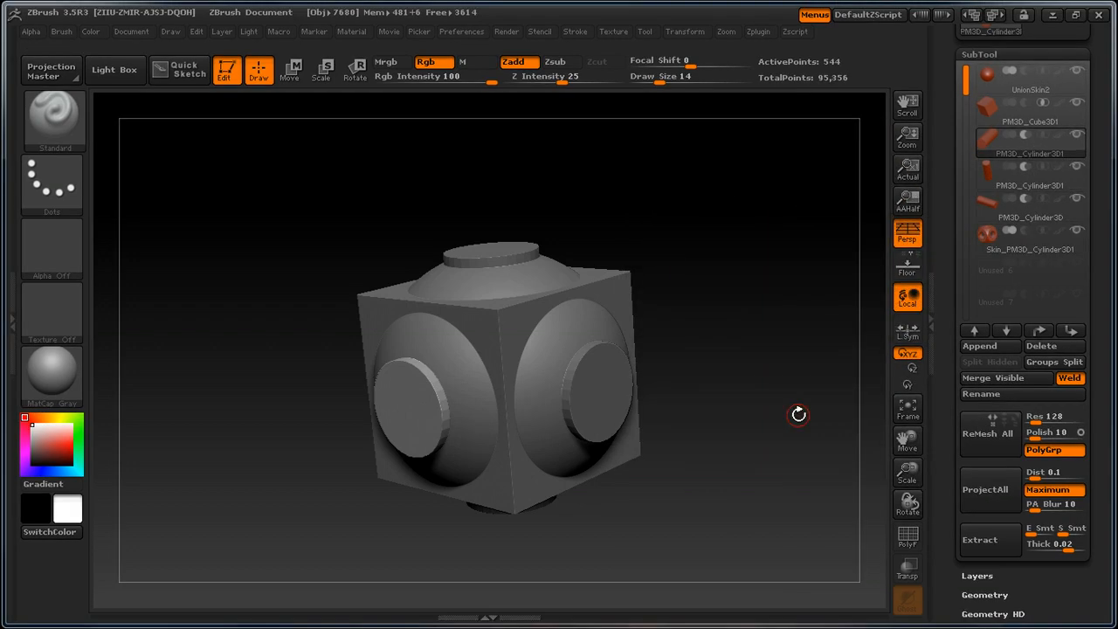
- Select the Skin_PM3D_Cylinder3D1 subtool and hide all the other subtools
click(1032, 243)
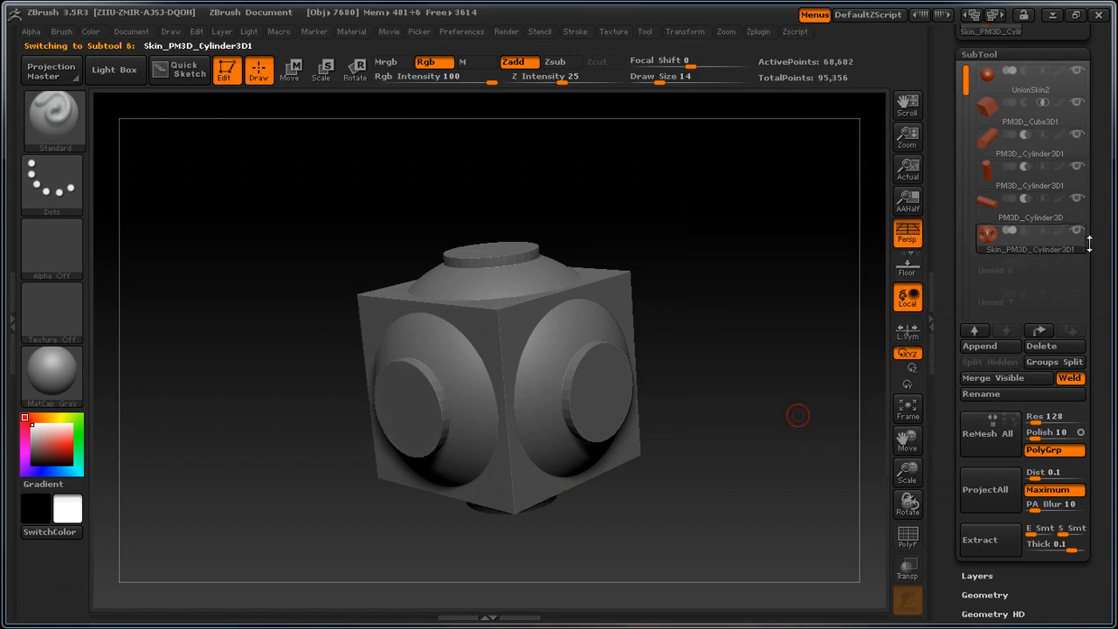
click(1079, 233)
alt+drag(768, 273, 748, 342)
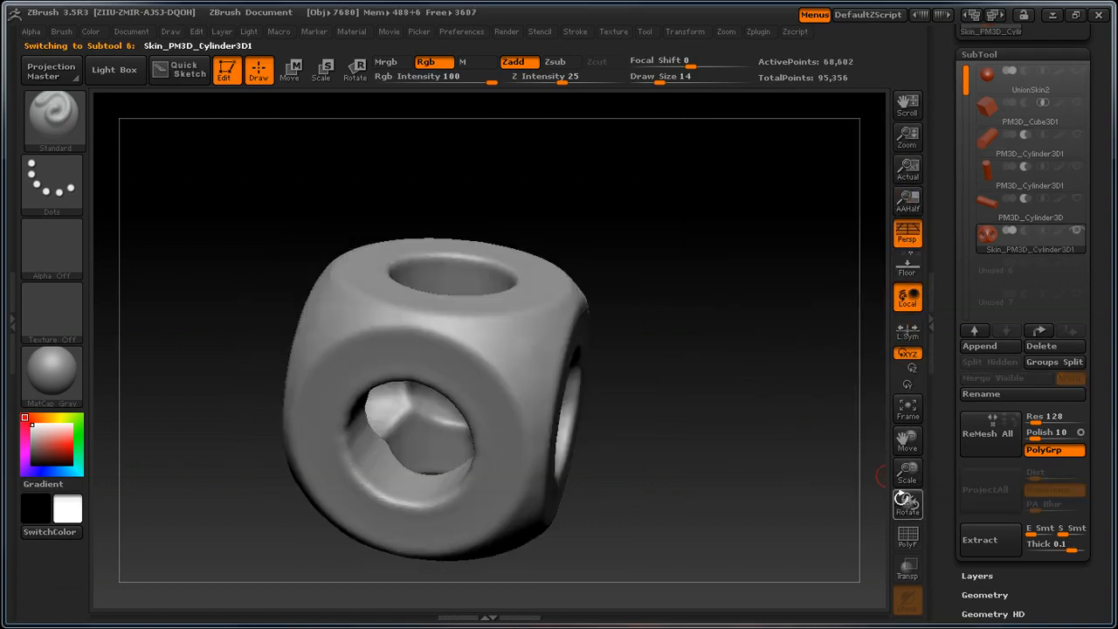
- Examine the remeshed skin's topology with the PolyFrame display switched on temporarily
click(908, 535)
drag(785, 448, 873, 507)
click(908, 534)
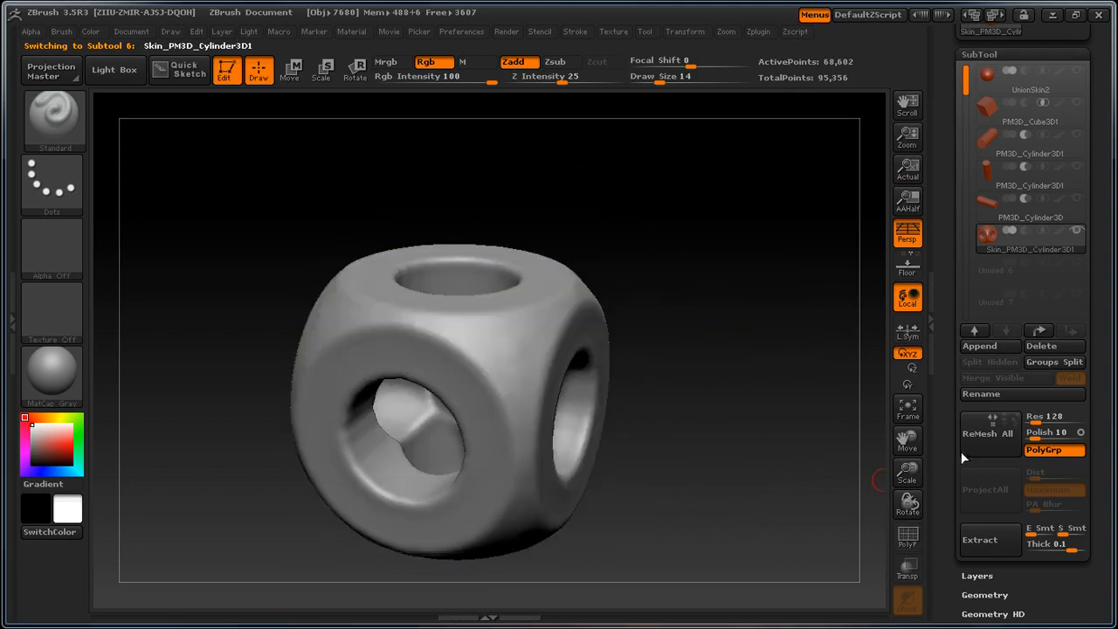
- Tilt the remeshed skin with a Rotate transpose line, and apply Mirror And Weld to it
drag(796, 366, 587, 391)
drag(830, 341, 646, 338)
key(r)
mouse_move(483, 479)
shift+mouse_down()
mouse_move(483, 245)
mouse_move(556, 252)
mouse_move(591, 270)
shift+mouse_up()
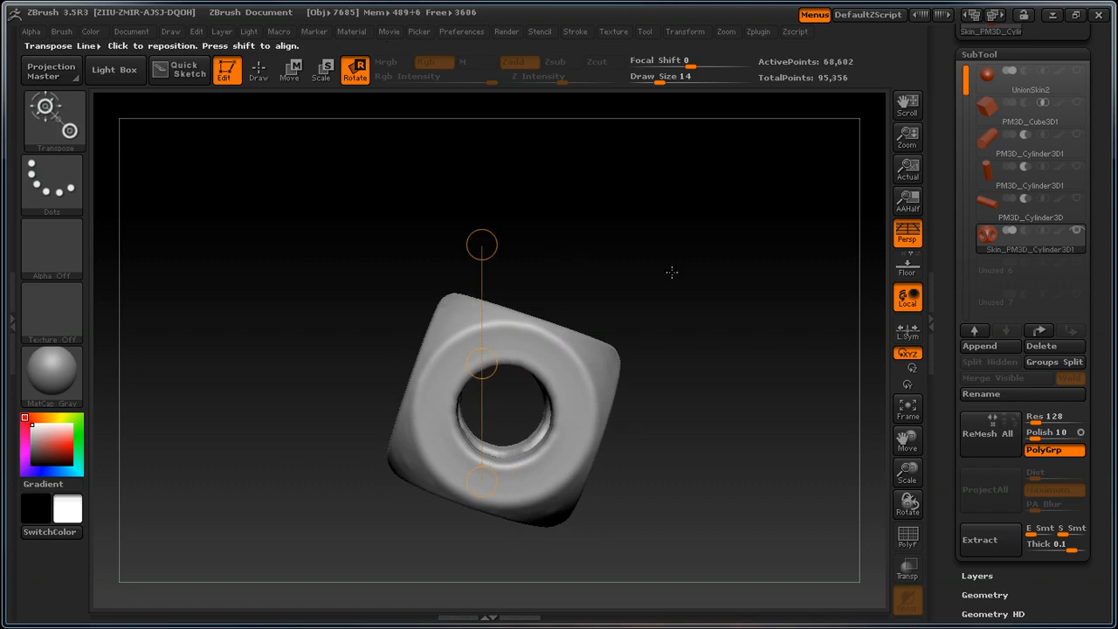
scroll(952, 429, down, 3)
click(984, 446)
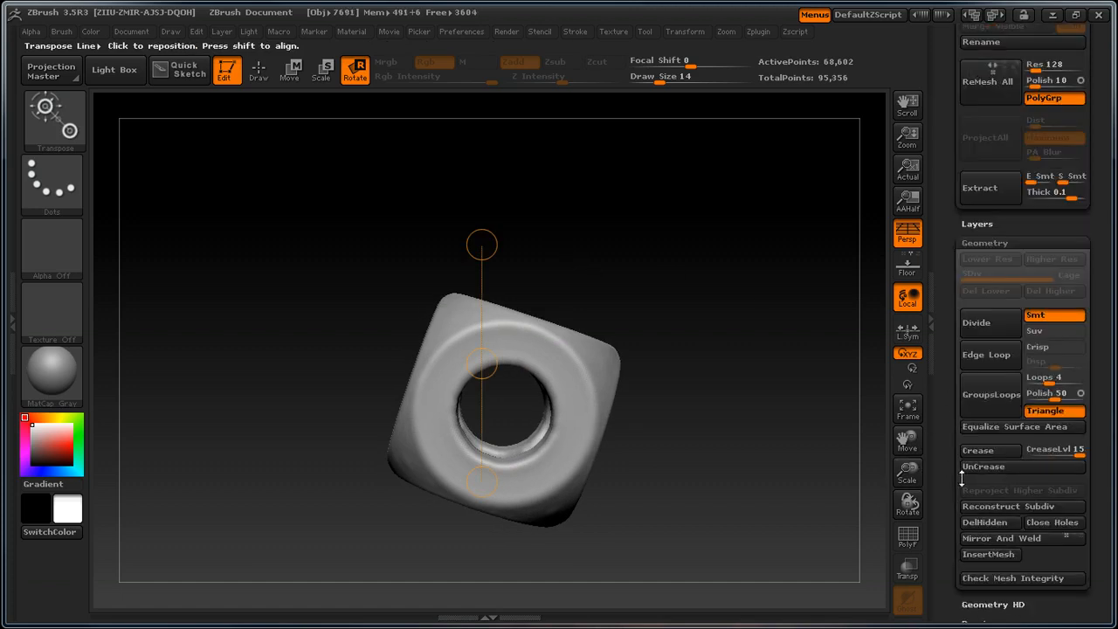
drag(946, 467, 959, 437)
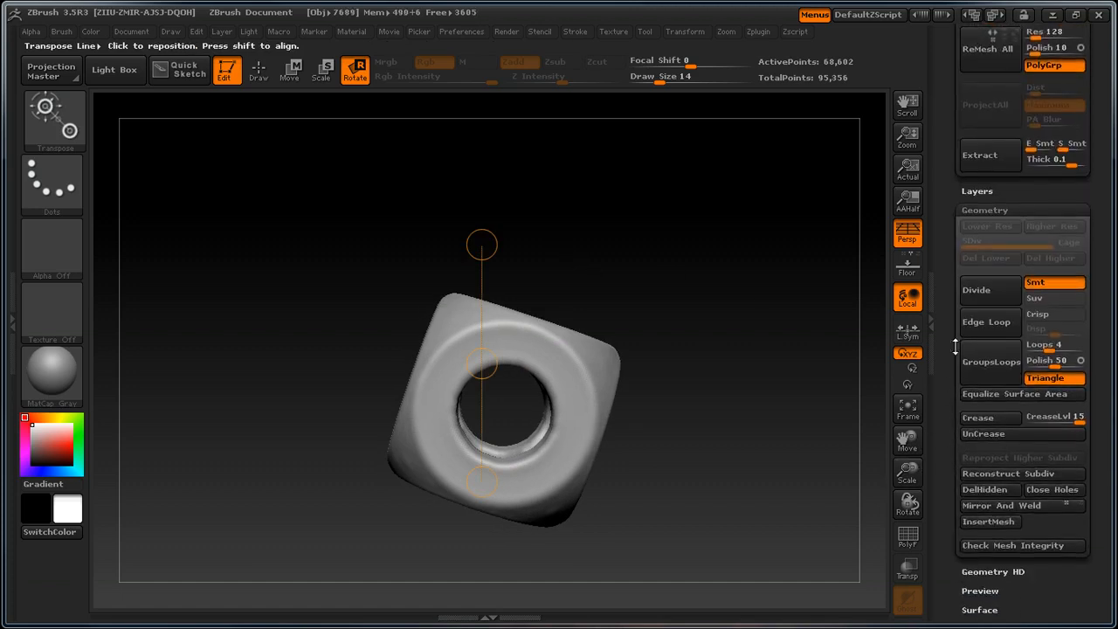
click(1001, 505)
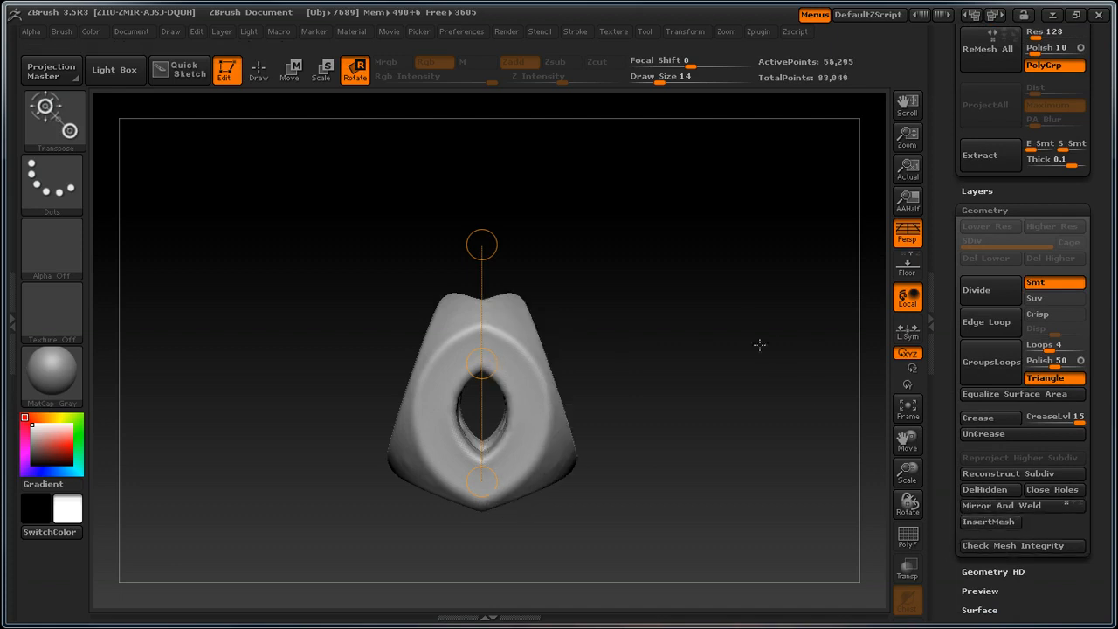
- Rotate the mirrored skin with the transpose line and apply Mirror And Weld again
drag(824, 379, 622, 276)
drag(500, 252, 638, 271)
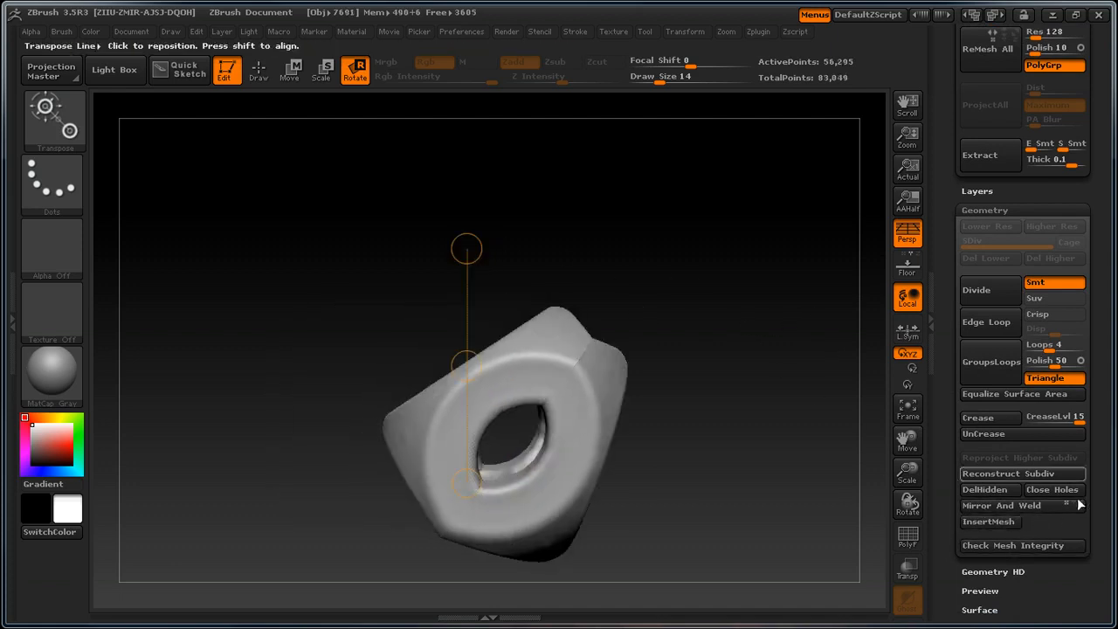
click(1036, 506)
drag(784, 440, 727, 464)
- Delete the Skin_PM3D_Cylinder3D1 subtool, choosing to always accept the confirmation until the next restart
drag(954, 366, 948, 435)
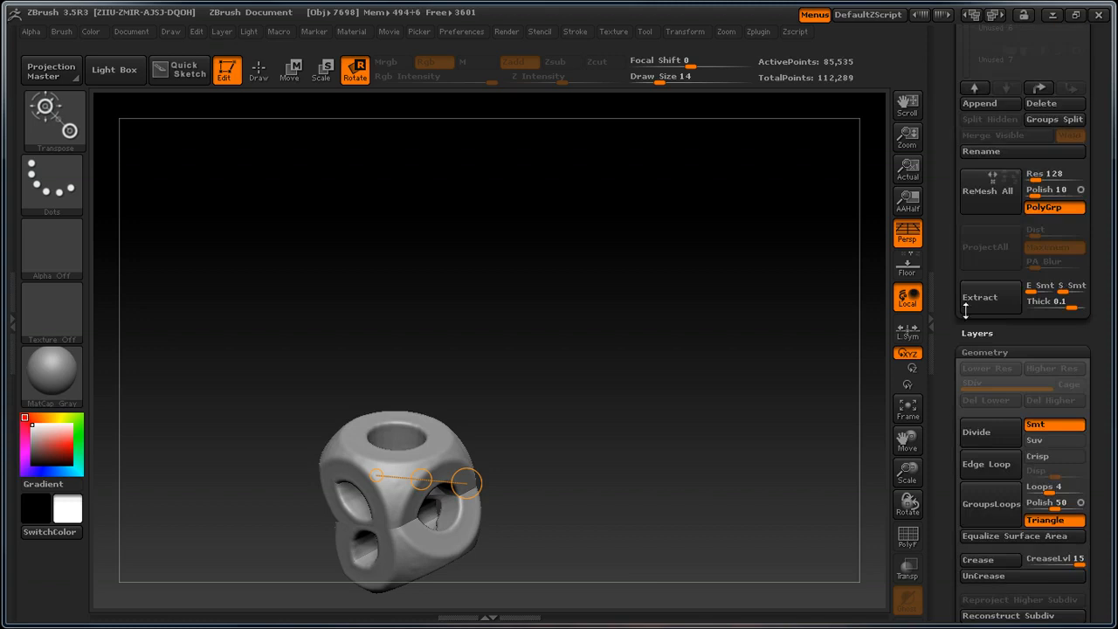
drag(949, 278, 954, 342)
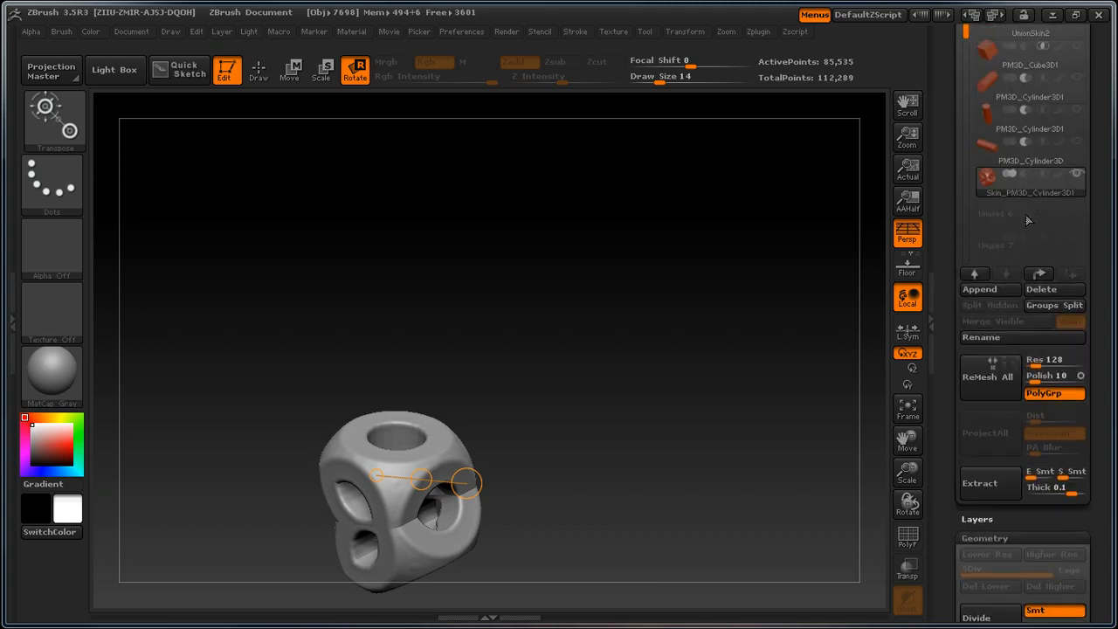
click(1041, 286)
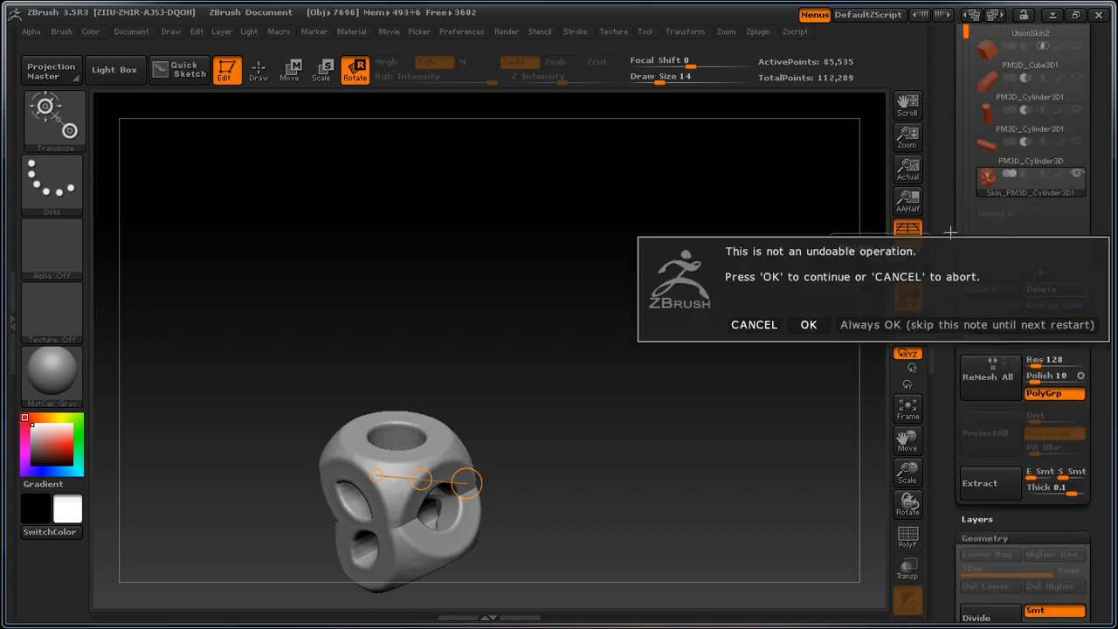
click(882, 325)
- Make all the subtools visible again with PM3D_Cylinder3D selected, and toggle that cylinder's polypaint display
drag(943, 253, 943, 282)
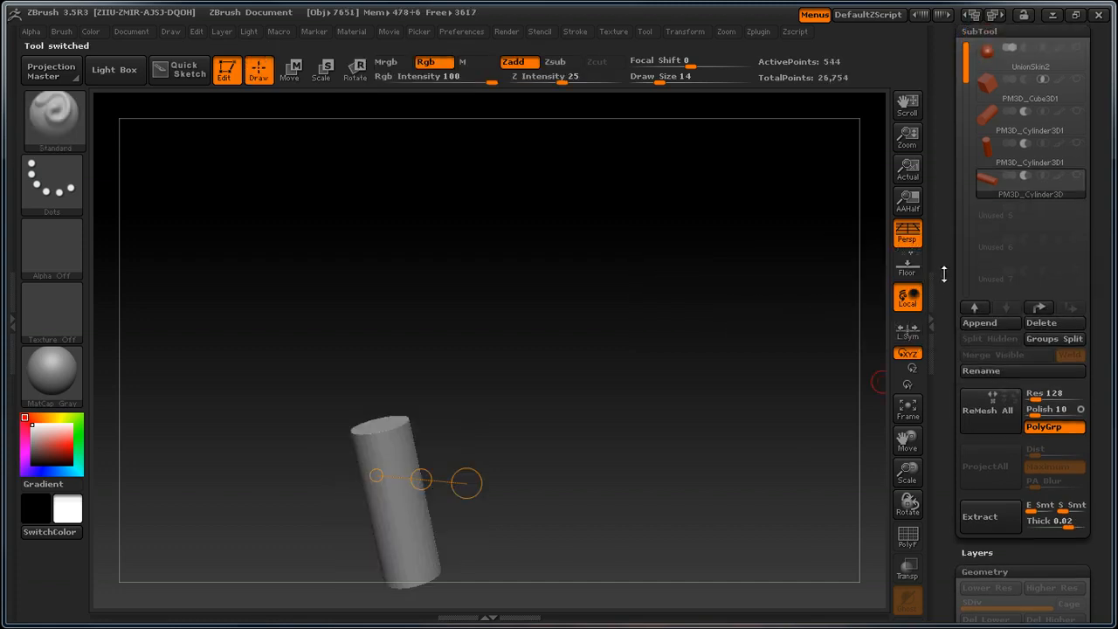
click(1026, 180)
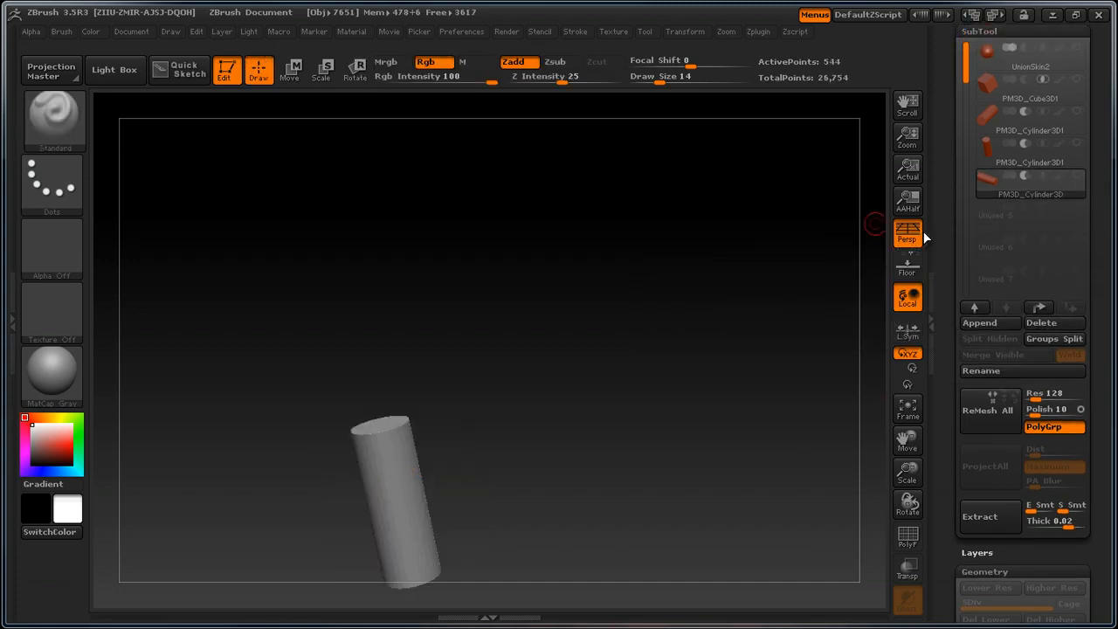
shift+click(1078, 175)
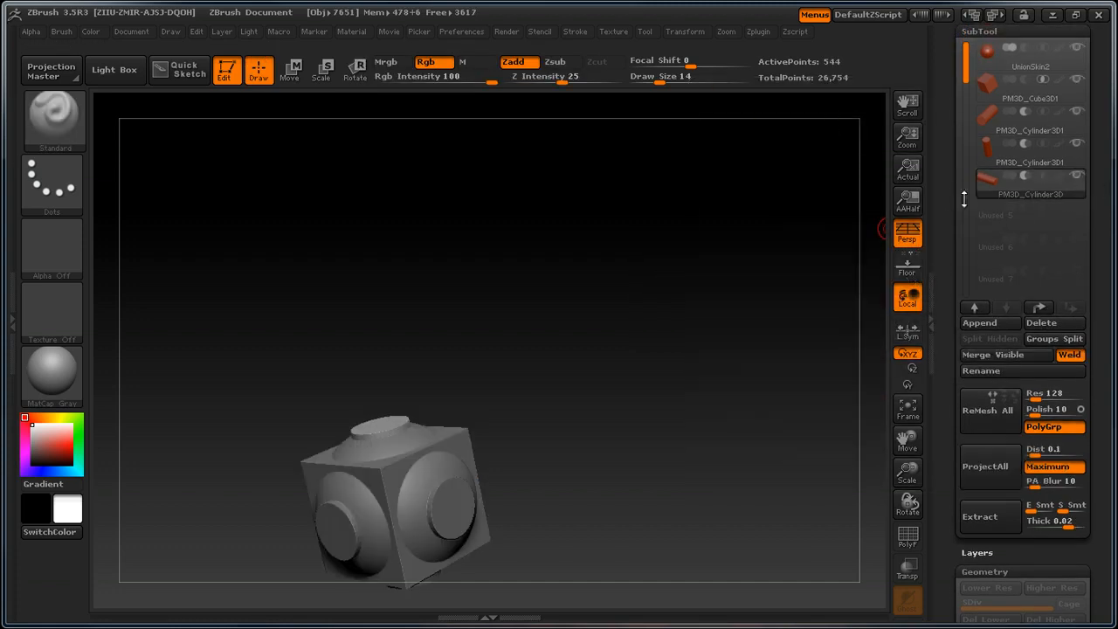
mouse_move(1073, 176)
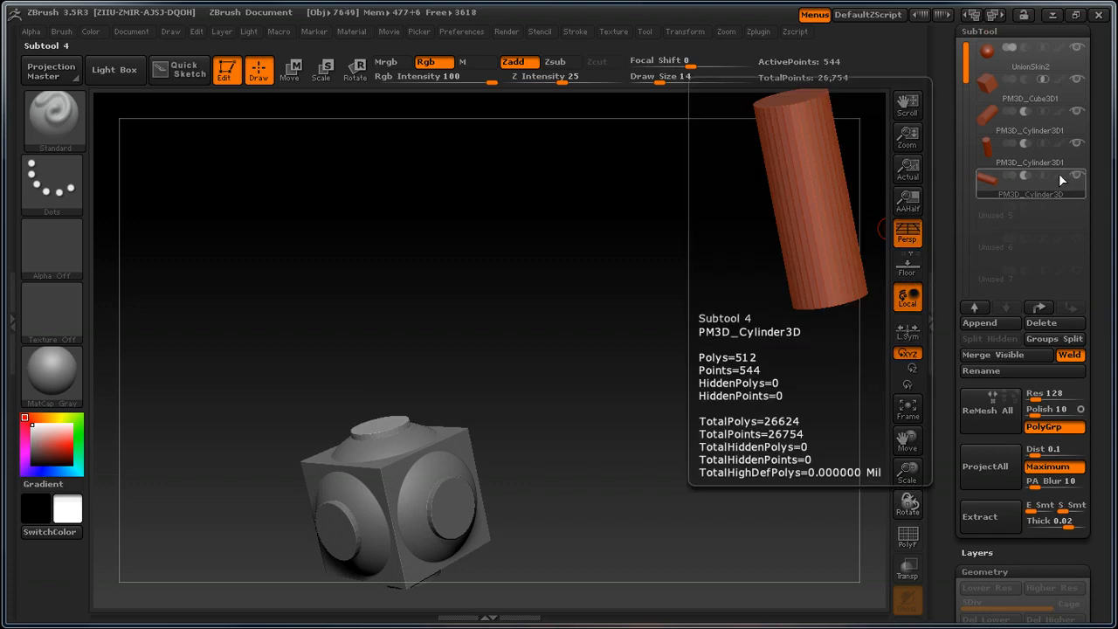
click(1060, 178)
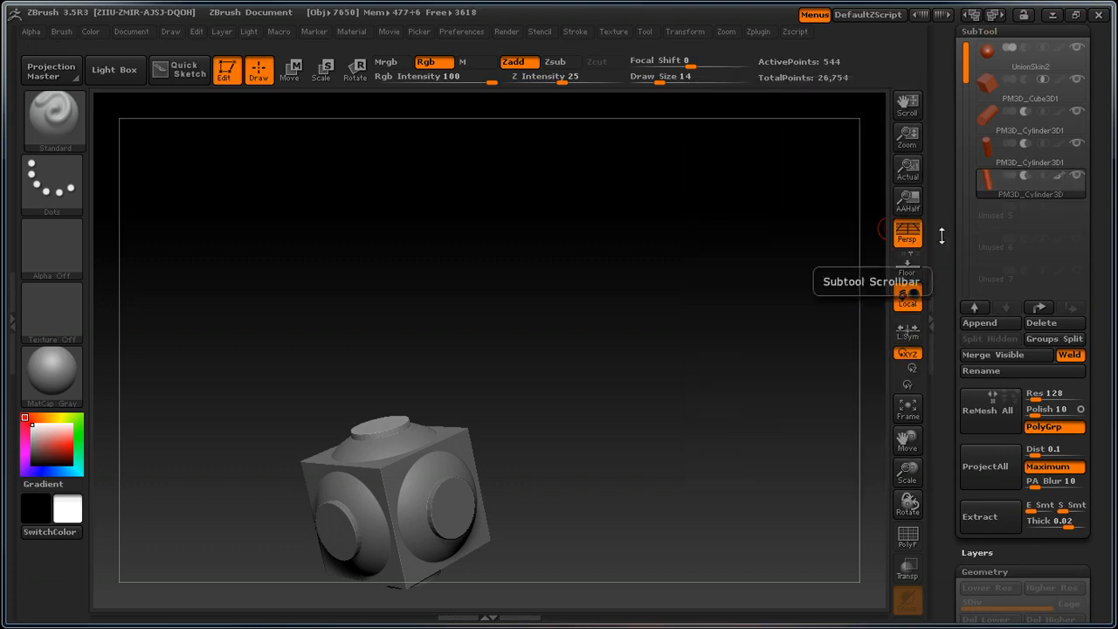
drag(954, 594, 959, 197)
drag(951, 575, 935, 423)
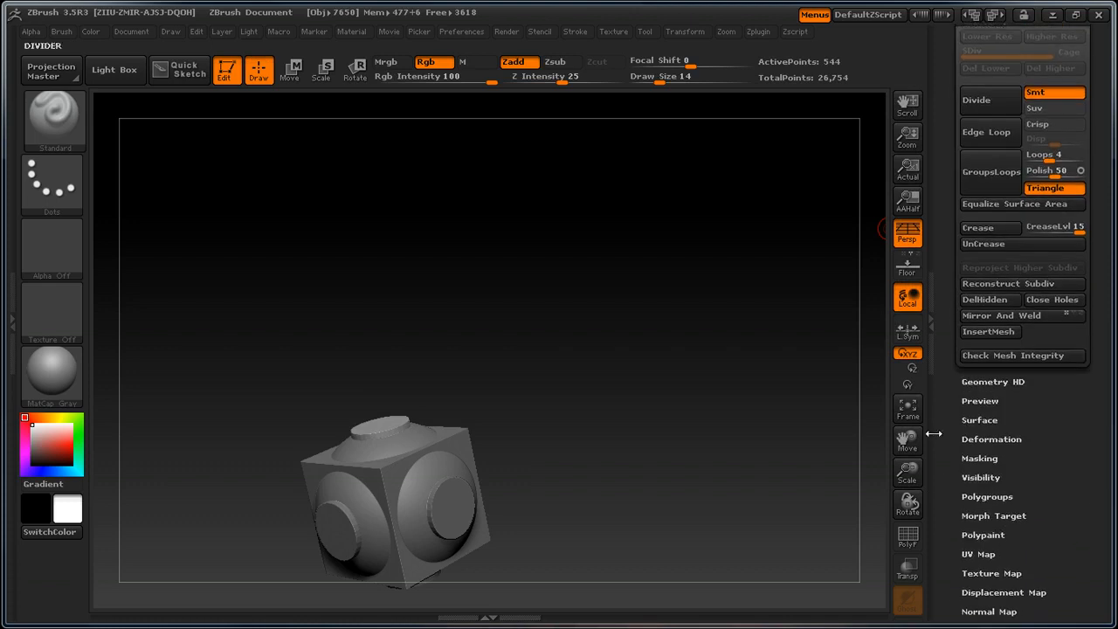
drag(965, 509, 971, 477)
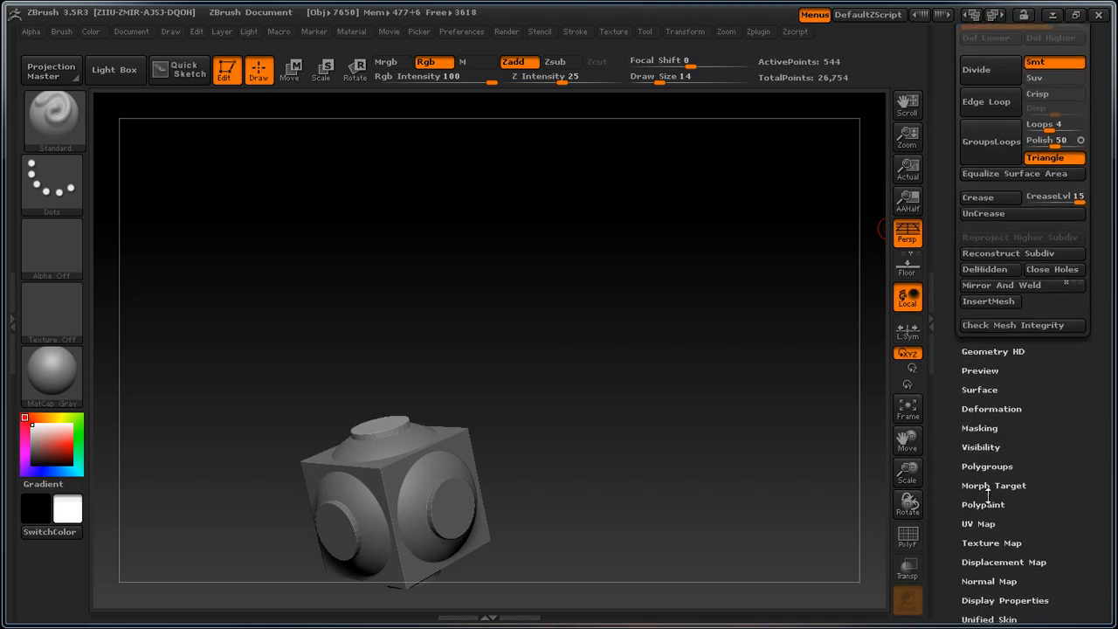
click(984, 504)
click(984, 504)
drag(947, 431, 943, 588)
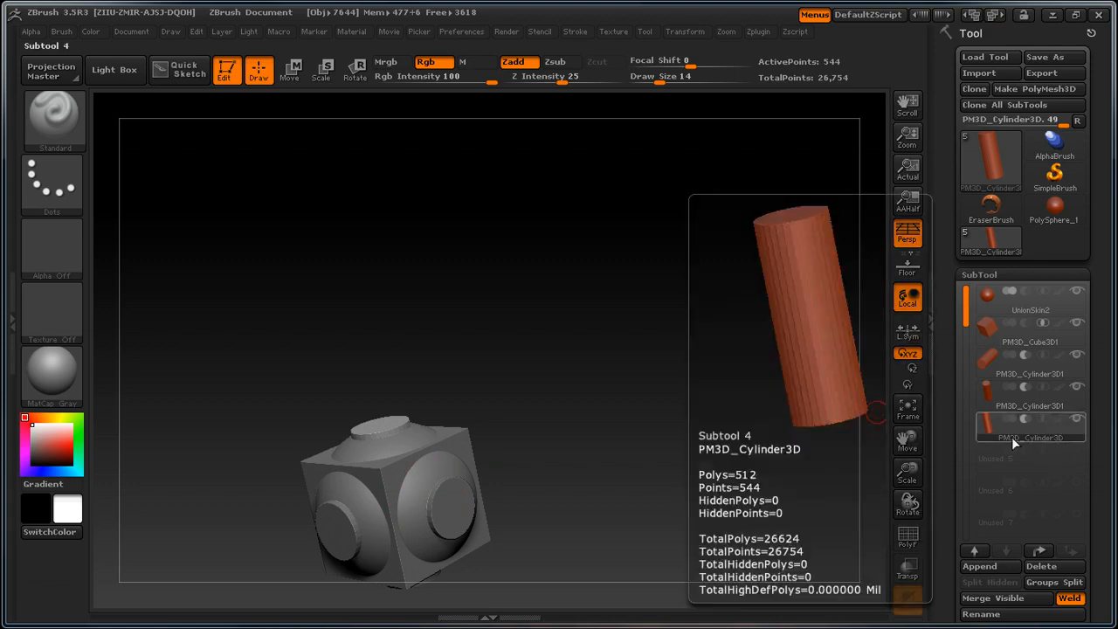
- Remesh all the visible subtools at resolution 64, and select the resulting Skin_PM3D_Cylinder3D subtool
shift+drag(651, 394, 874, 387)
drag(949, 480, 941, 333)
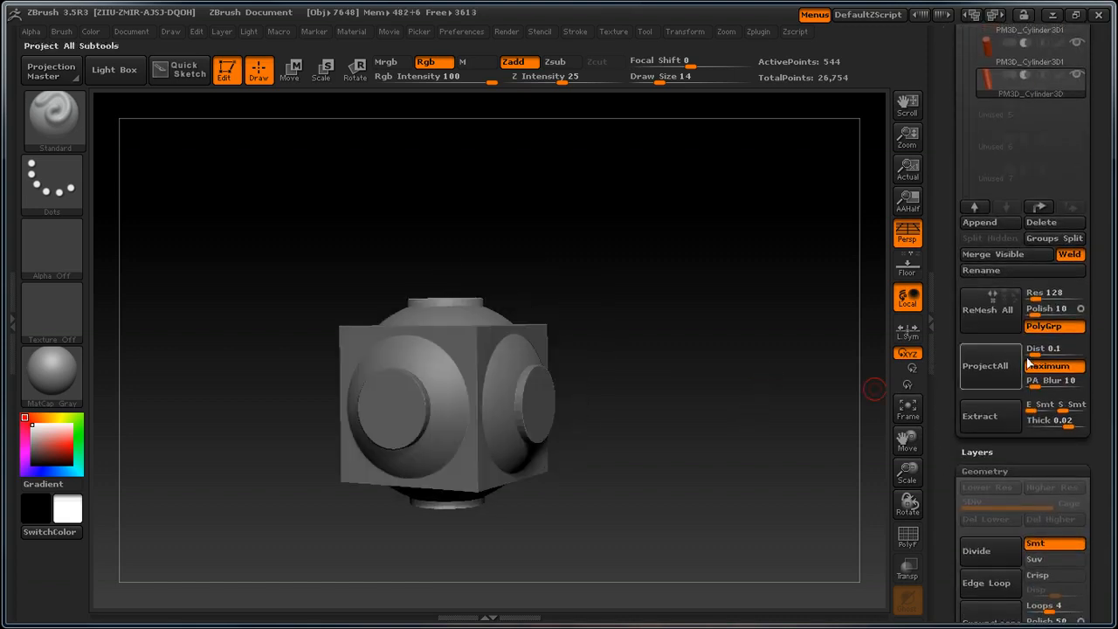
drag(1036, 293, 1045, 308)
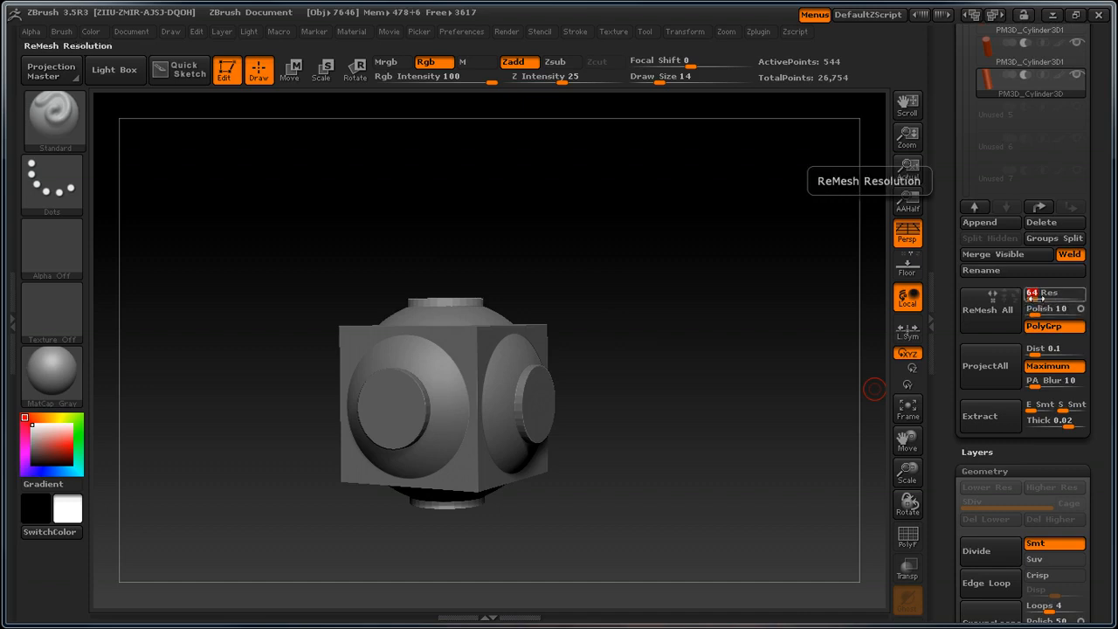
click(991, 310)
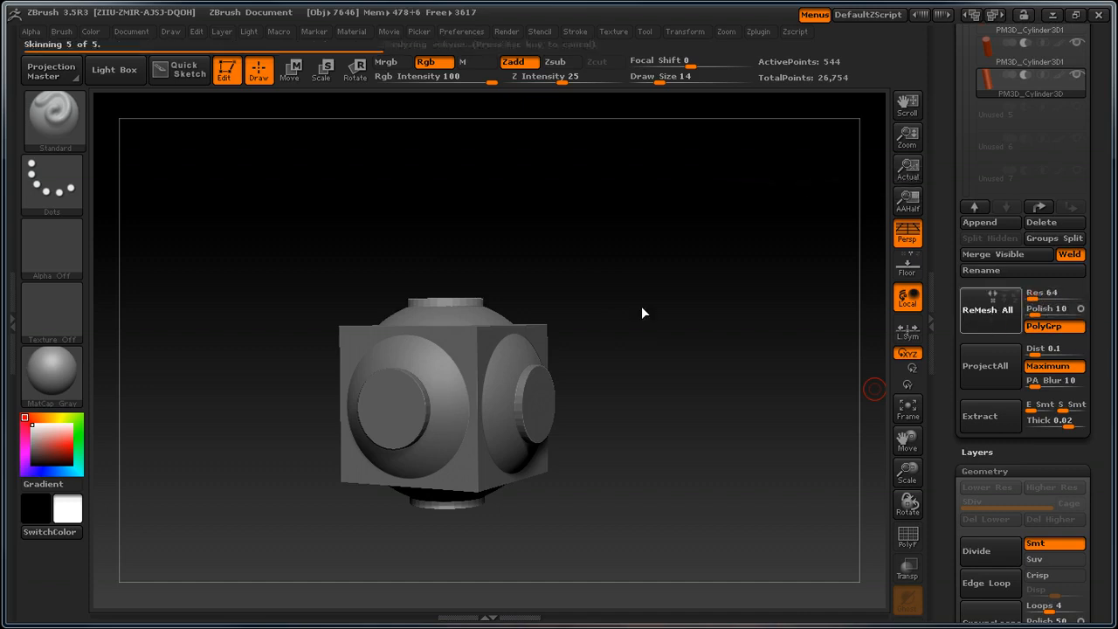
click(1064, 126)
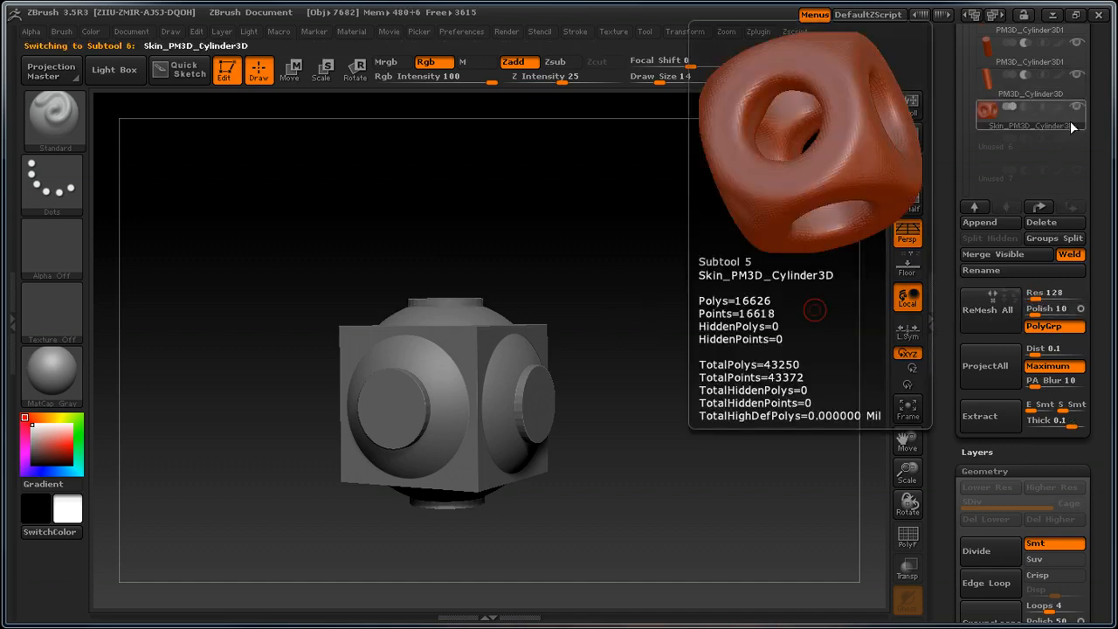
drag(678, 276, 786, 301)
drag(941, 288, 941, 572)
drag(945, 299, 951, 245)
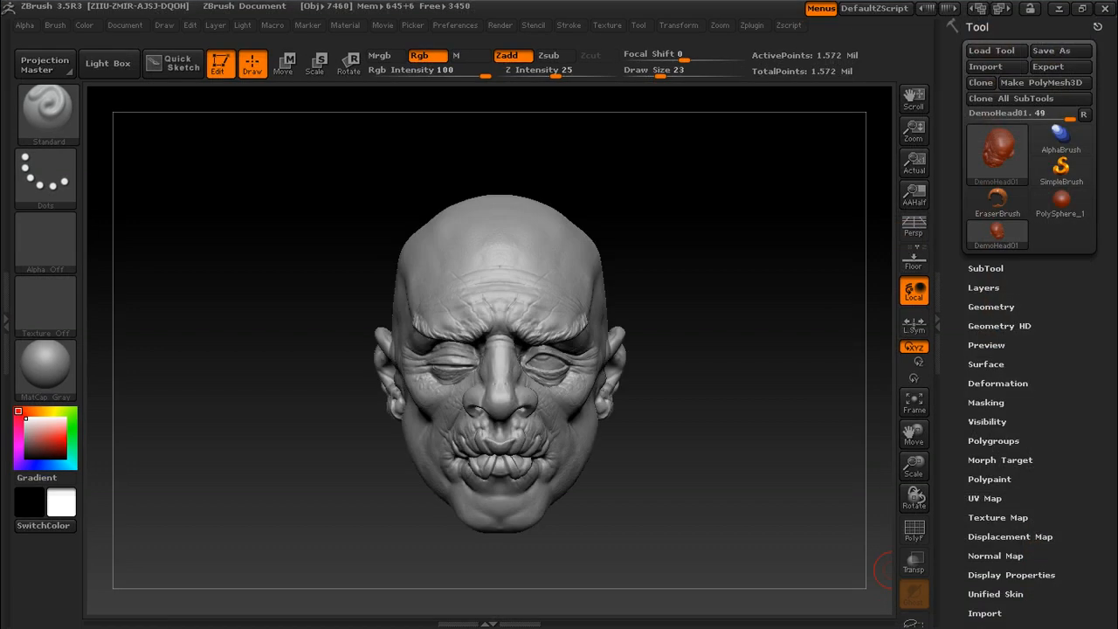
- Delete the lower subdivision levels of the DemoHead01 model
mouse_move(681, 227)
mouse_down()
mouse_move(711, 227)
mouse_move(664, 242)
mouse_move(705, 245)
mouse_up()
drag(969, 315, 943, 177)
click(988, 289)
click(981, 252)
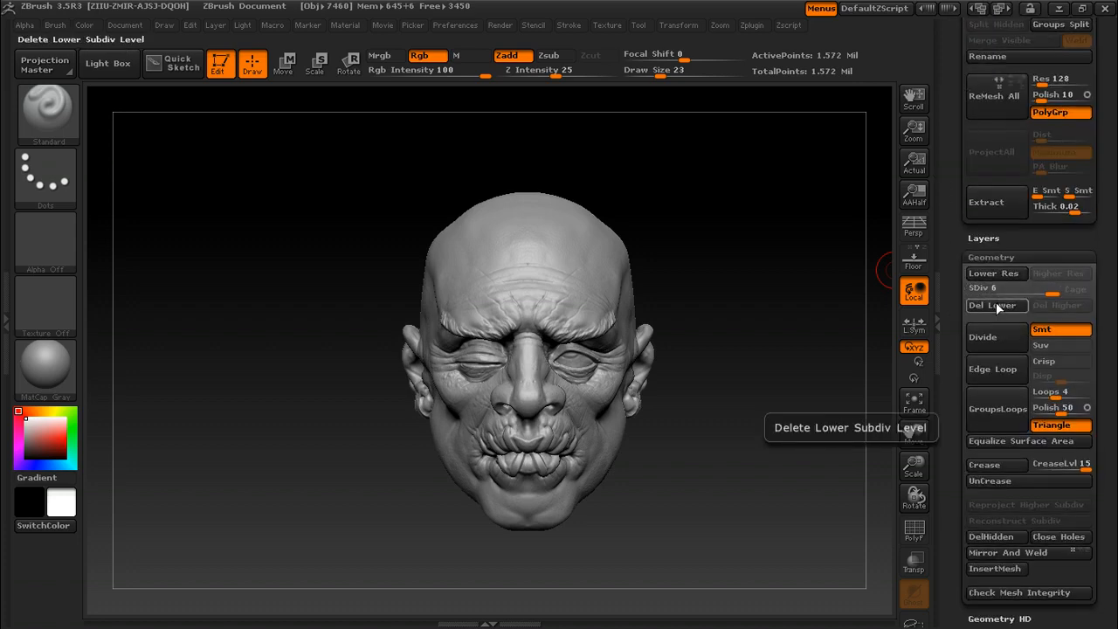
click(995, 305)
- Turn the head with a vertical Rotate transpose line from the chin, and apply Mirror And Weld to it
drag(952, 413, 950, 258)
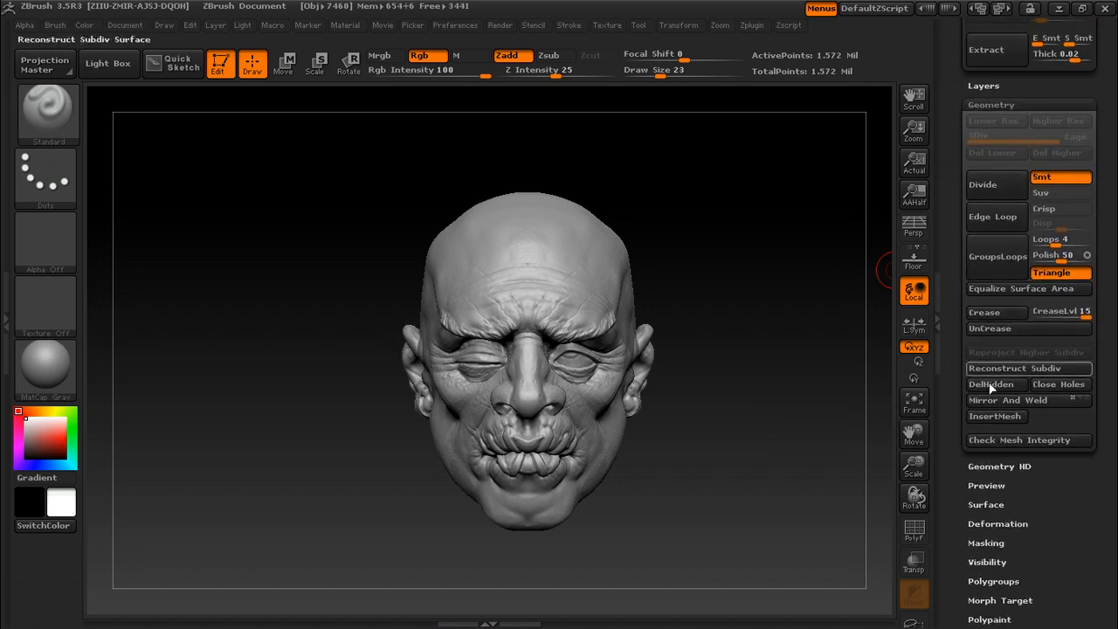
key(r)
mouse_move(522, 522)
mouse_down()
mouse_move(524, 125)
mouse_move(611, 145)
mouse_move(673, 297)
mouse_up()
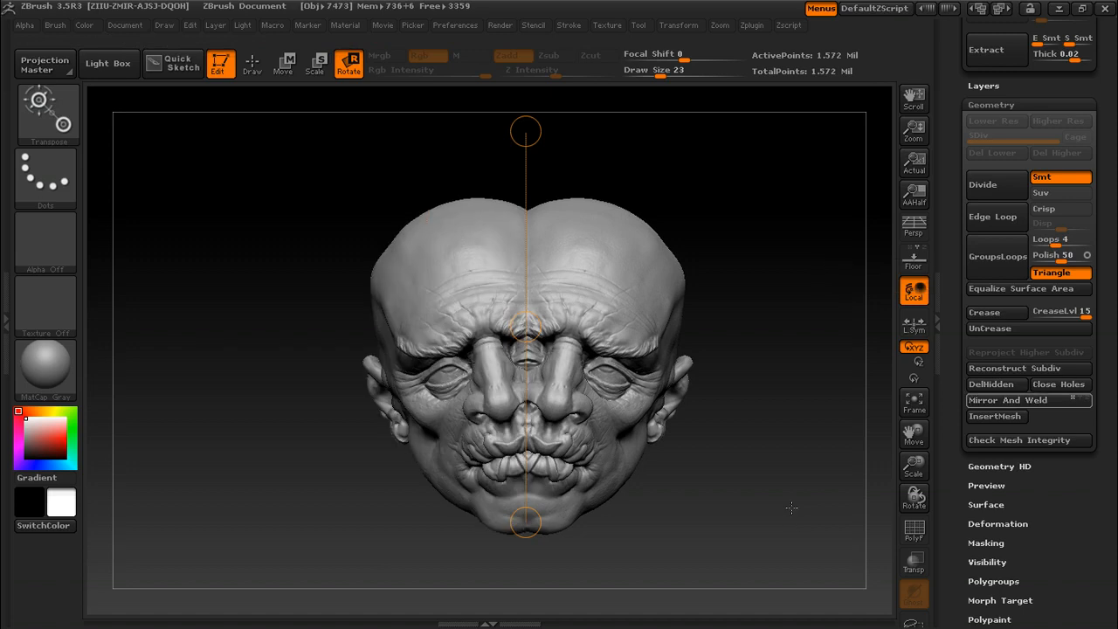
key(q)
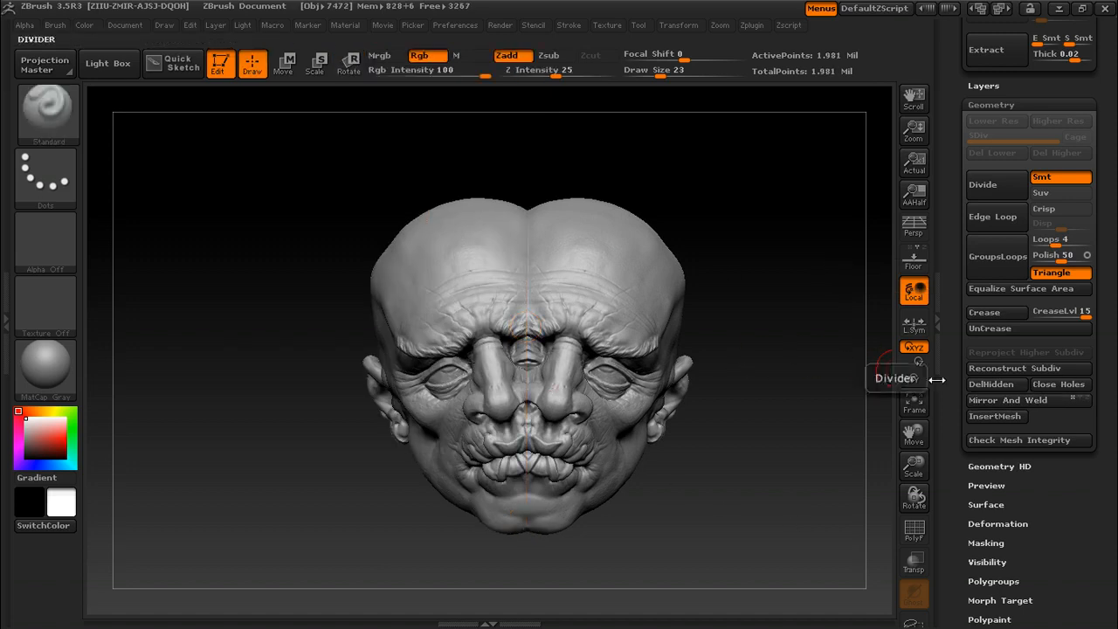
- Remesh the mirrored head at resolution 128, and select the resulting Skin_DemoHead01 subtool
scroll(930, 463, up, 2)
scroll(930, 463, up, 5)
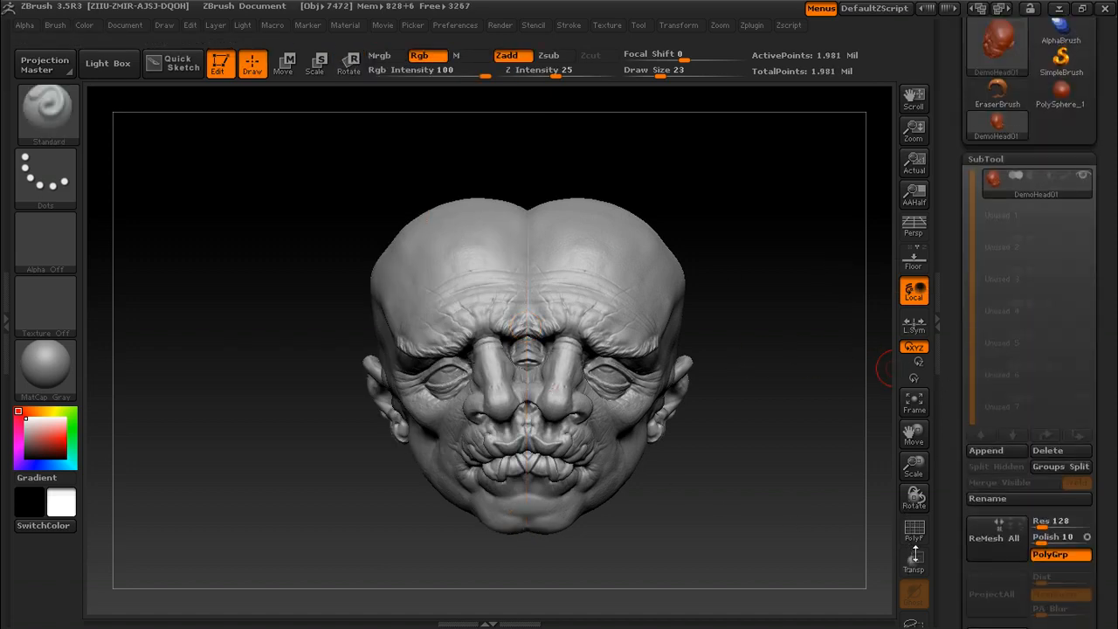
scroll(943, 454, down, 3)
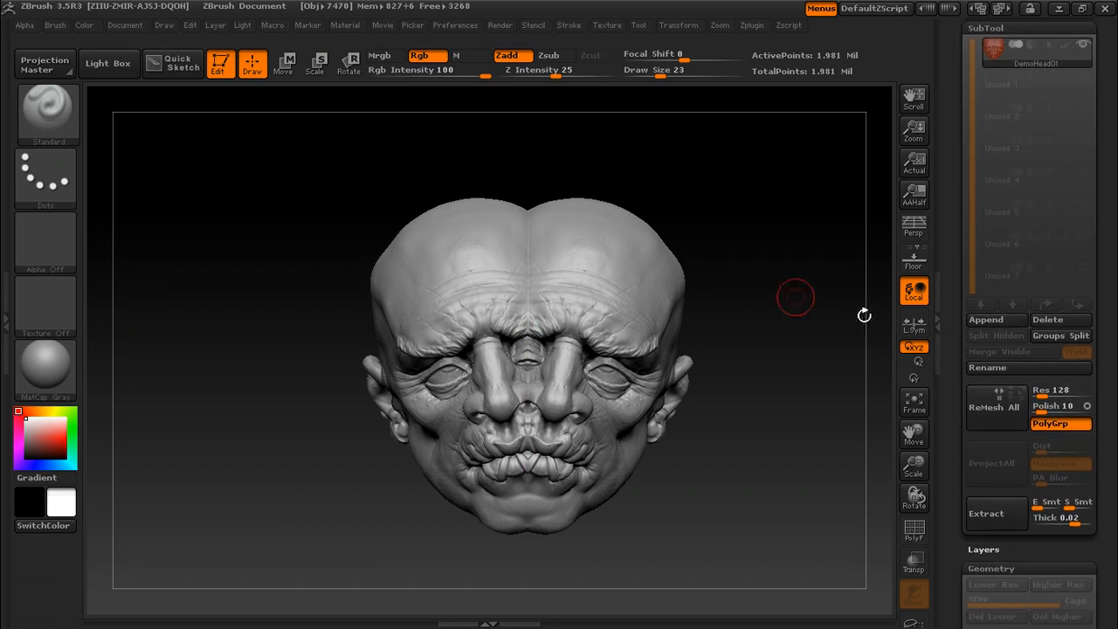
click(1021, 408)
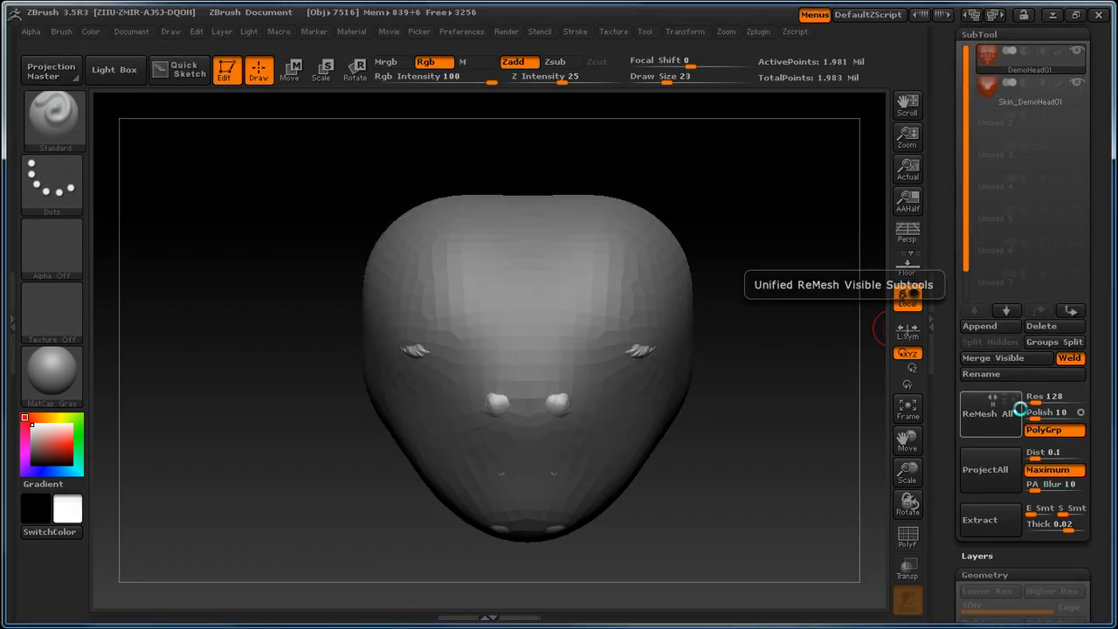
click(1053, 85)
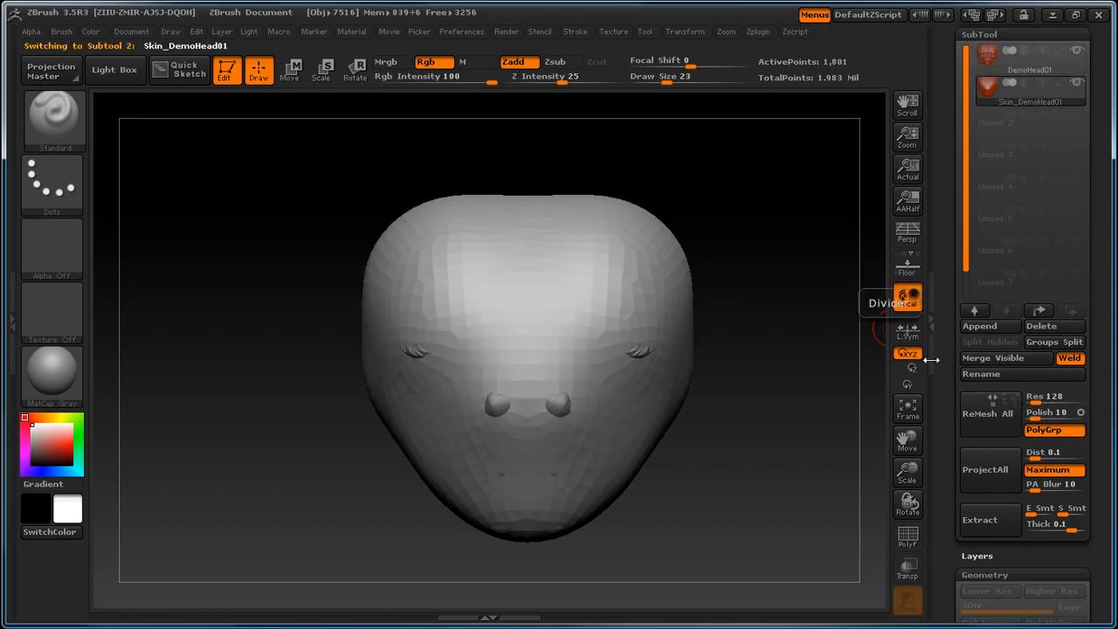
- Divide the Skin_DemoHead01 mesh four times to reach subdivision level 5
drag(950, 418, 950, 327)
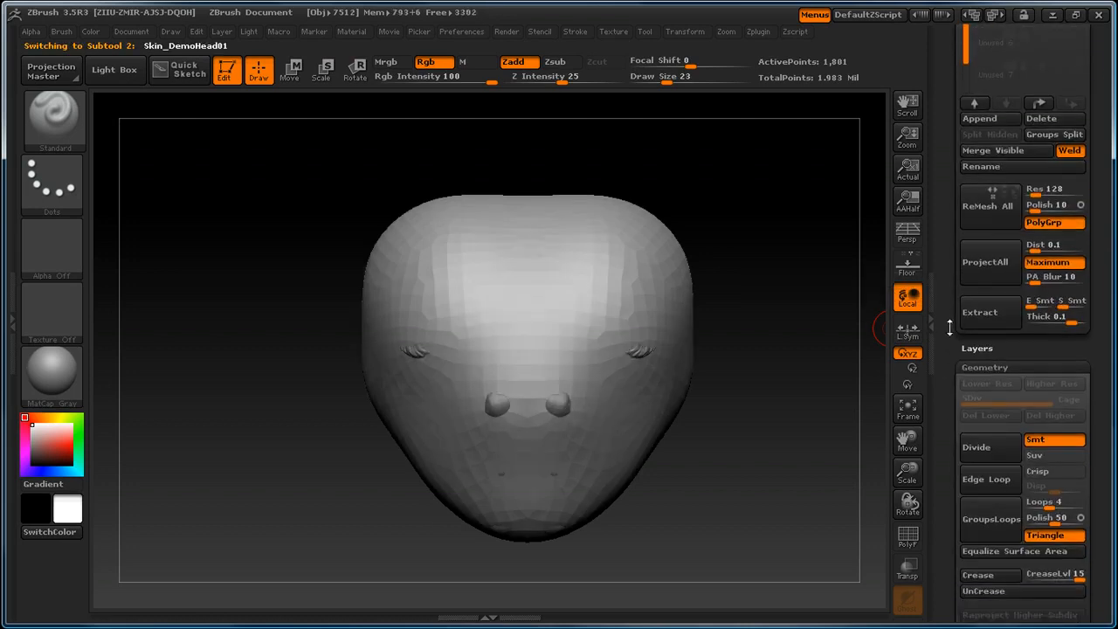
click(988, 445)
click(983, 450)
click(978, 461)
click(976, 465)
- Project the details of DemoHead01 onto the subdivided skin, and hide the original DemoHead01 subtool
drag(948, 297, 946, 484)
drag(945, 422, 946, 441)
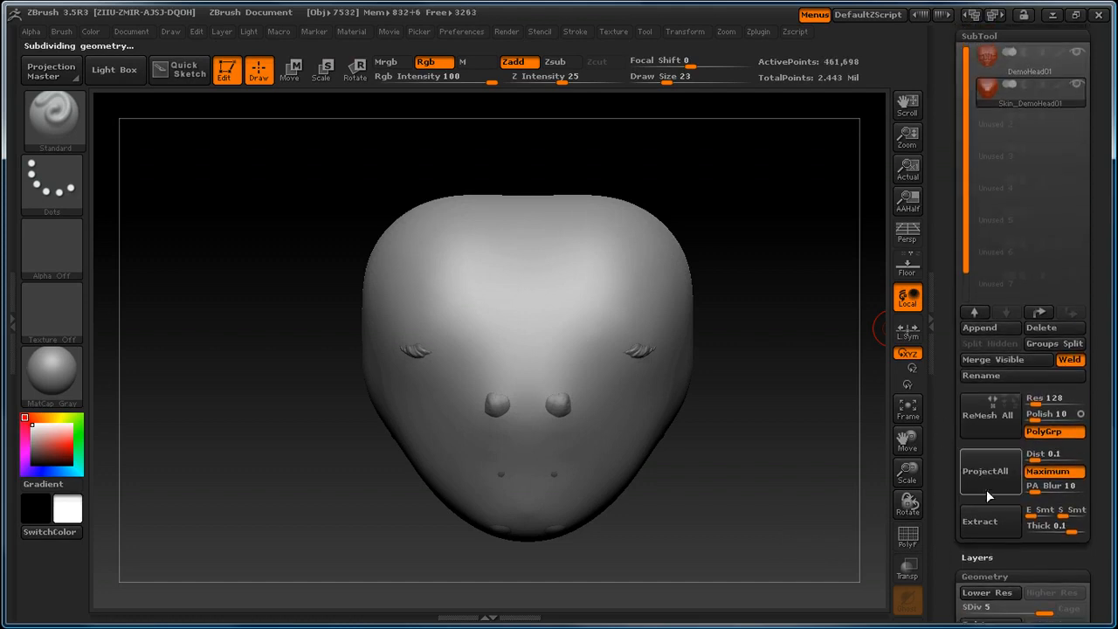
click(1009, 470)
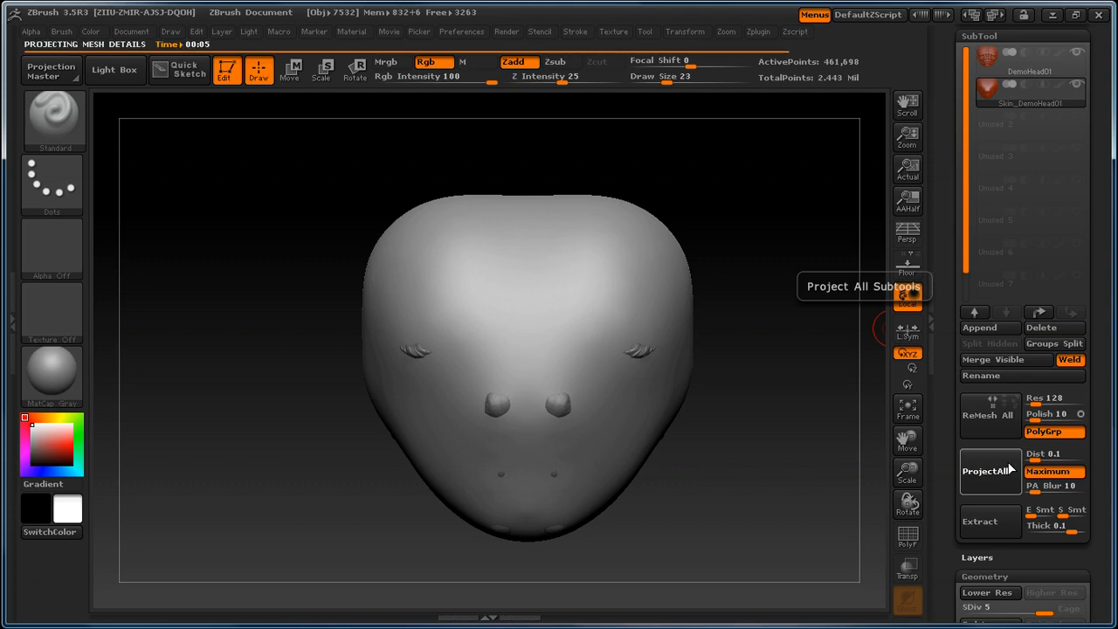
click(1077, 55)
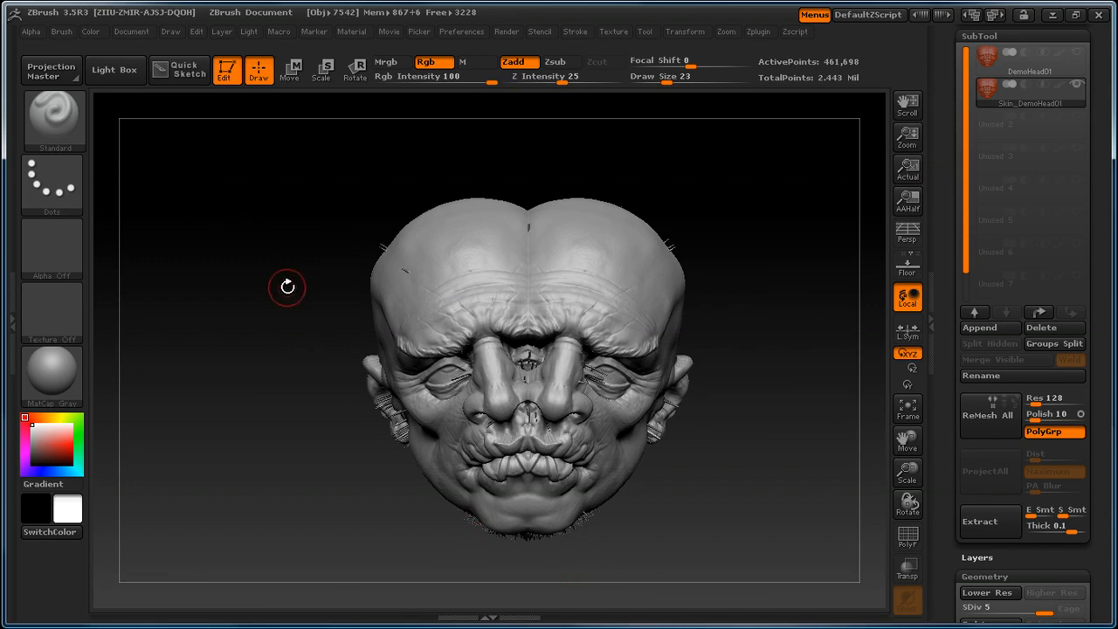
- Examine the subdivision levels of the projected Skin_DemoHead01 mesh
key(b)
click(985, 577)
mouse_move(1031, 474)
mouse_down()
mouse_move(968, 473)
mouse_move(1049, 473)
mouse_up()
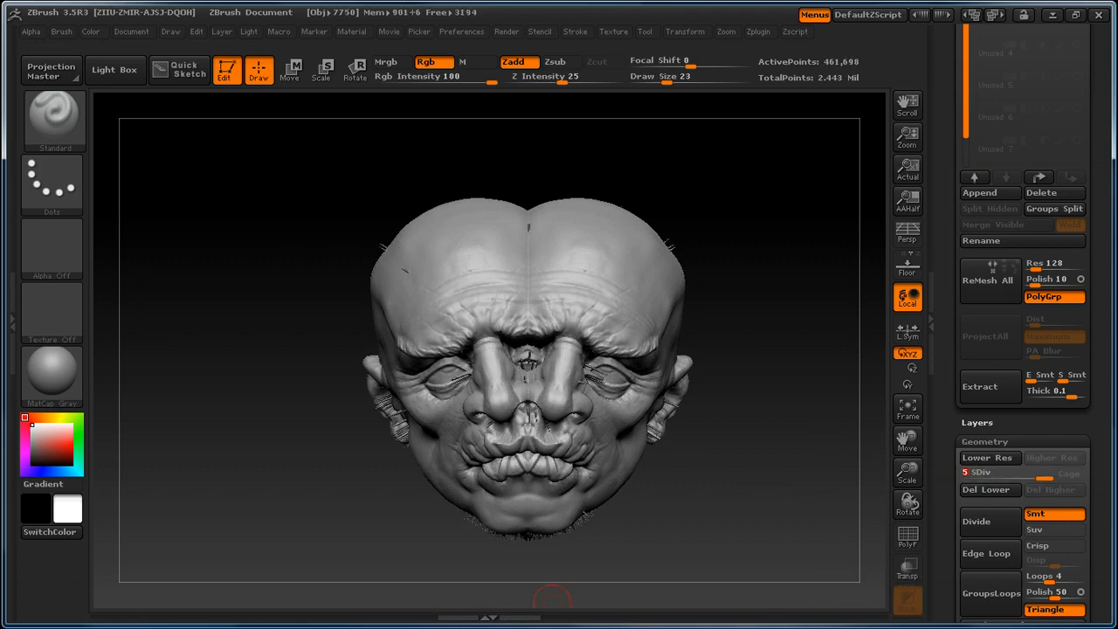
drag(948, 203, 982, 379)
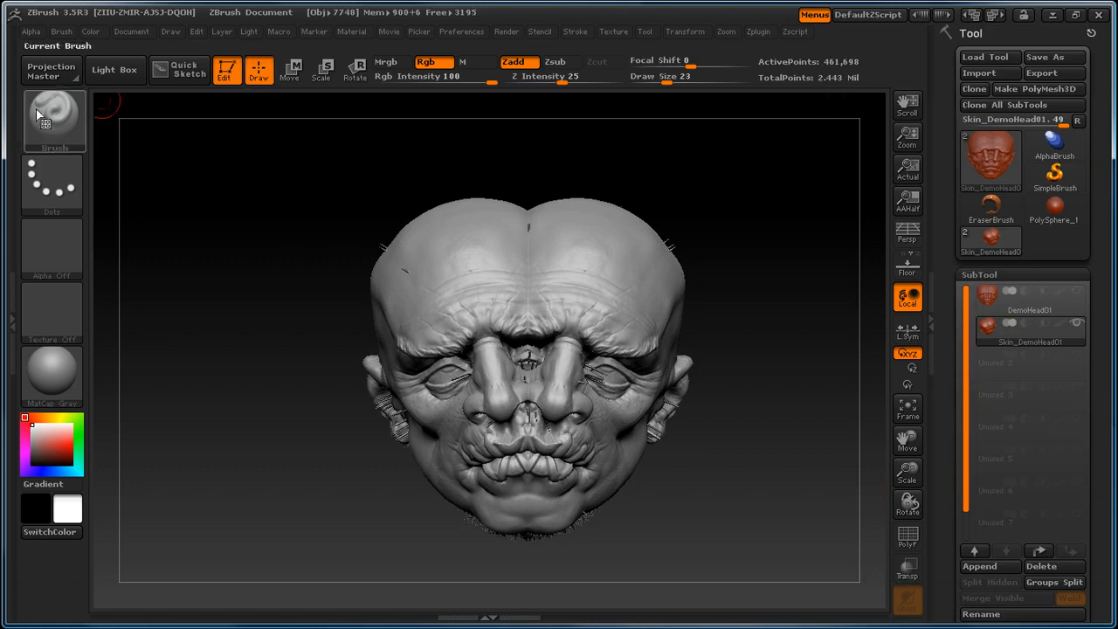
- Clear the canvas, draw a PolySphere_1 on it and make the sphere editable
click(181, 69)
key(ctrl+n)
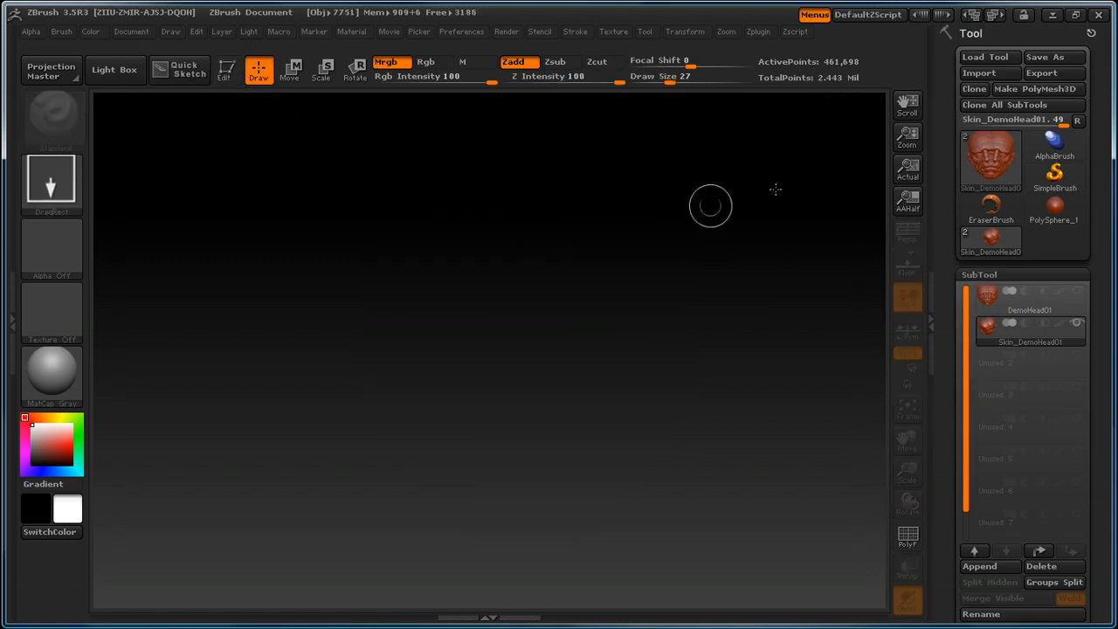
click(1053, 174)
click(1054, 206)
drag(470, 397, 384, 360)
click(218, 78)
alt+drag(762, 245, 660, 309)
- Mask a horizontal band with rounded ends across the middle of the sphere, using a draw size of 35
key([)
key(s)
mouse_move(516, 365)
mouse_down()
mouse_move(534, 365)
mouse_move(432, 389)
mouse_move(541, 367)
mouse_up()
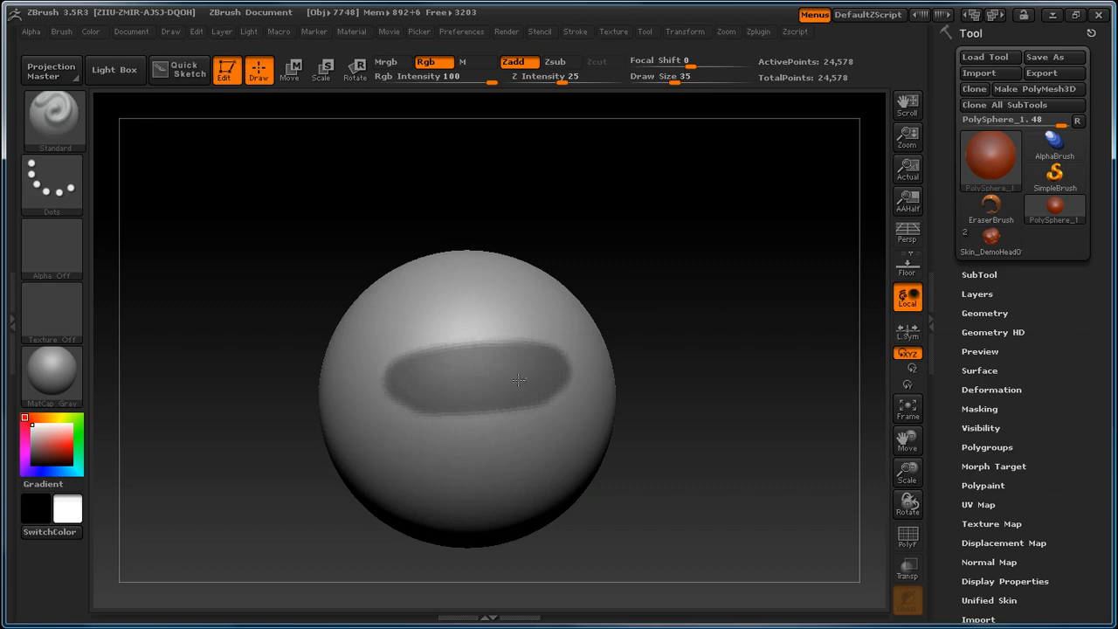
drag(688, 325, 649, 347)
ctrl+drag(570, 369, 496, 393)
drag(673, 324, 779, 260)
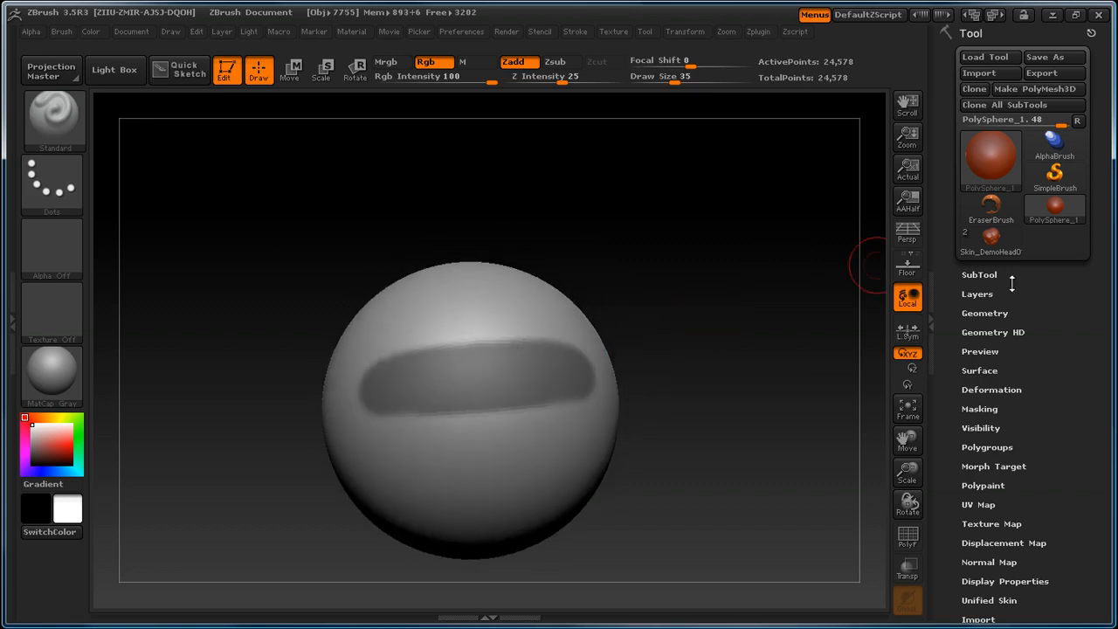
- Extract the masked band of the sphere as a new subtool with a thickness of -0.5
click(984, 313)
drag(956, 410, 937, 318)
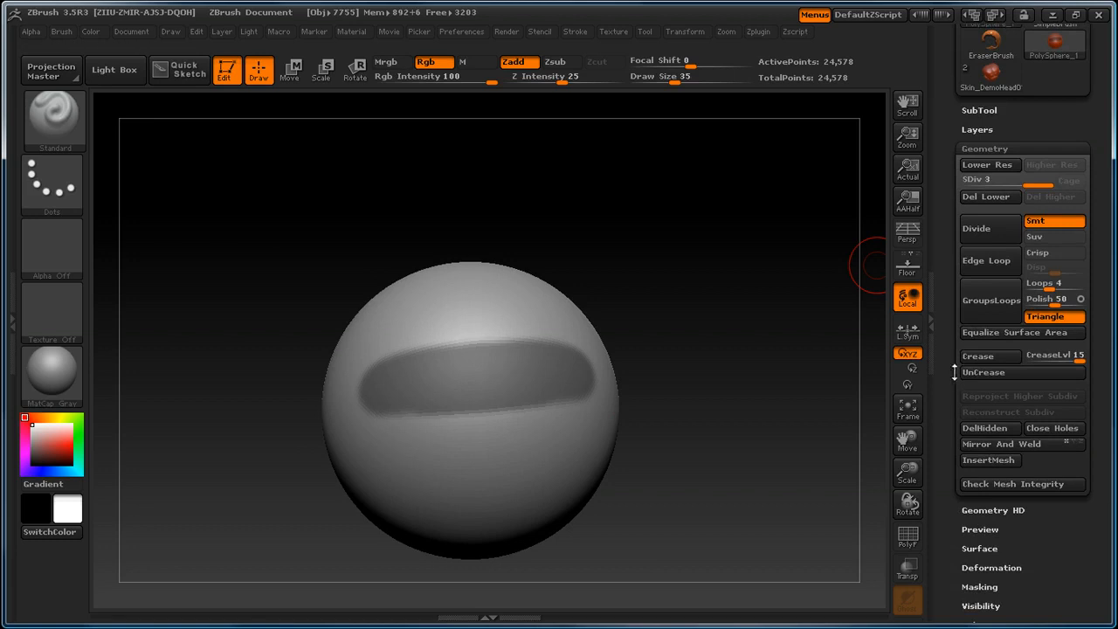
click(968, 107)
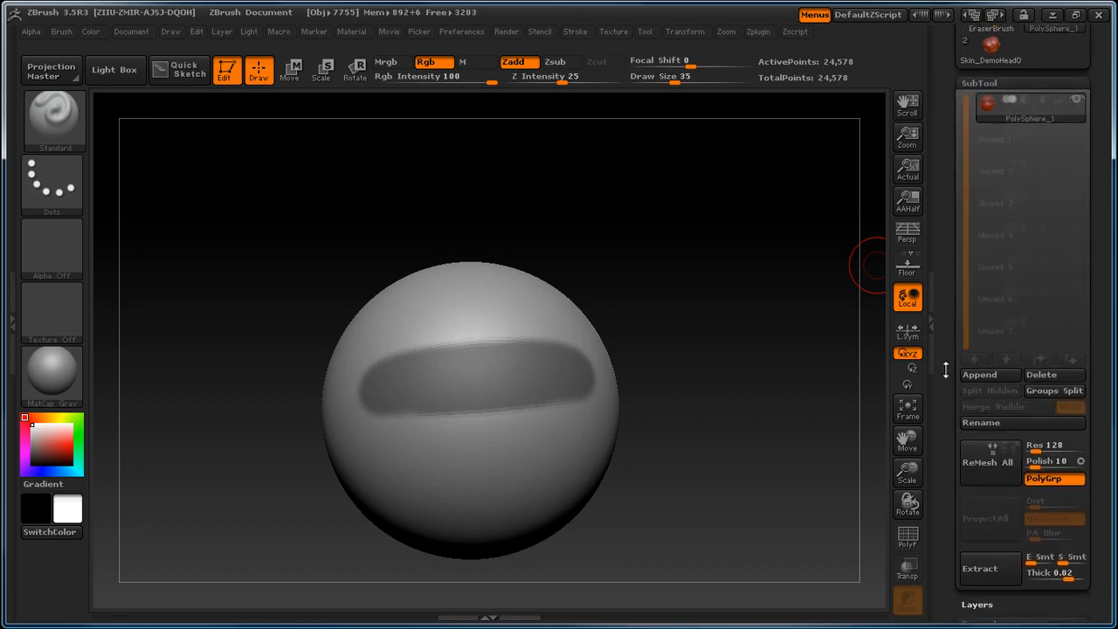
drag(947, 369, 948, 183)
click(1068, 386)
drag(1067, 386, 1088, 373)
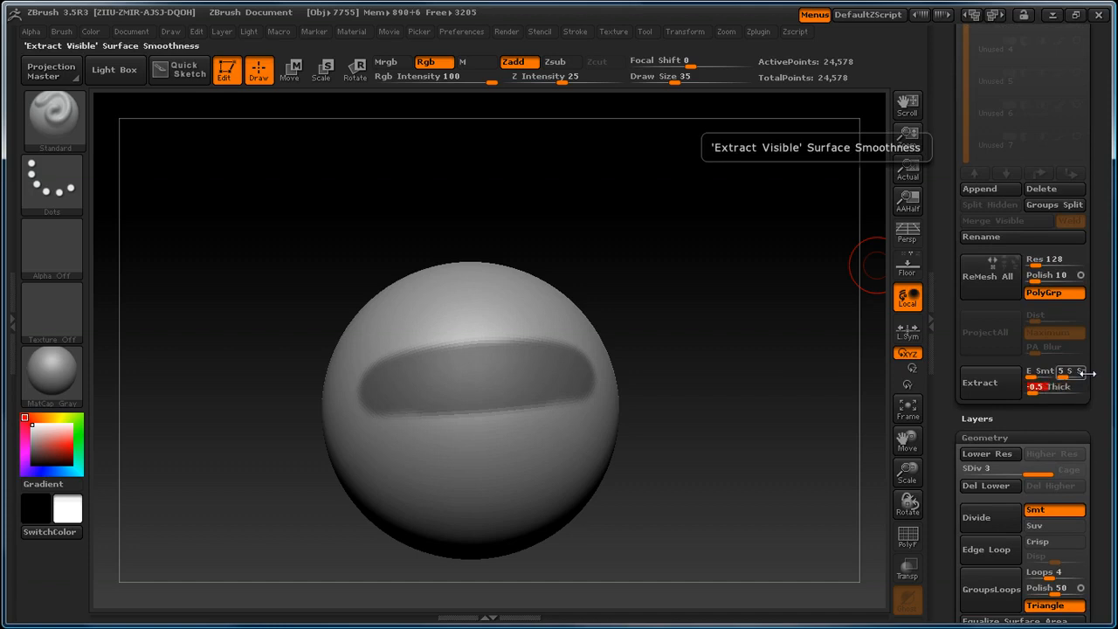
click(996, 388)
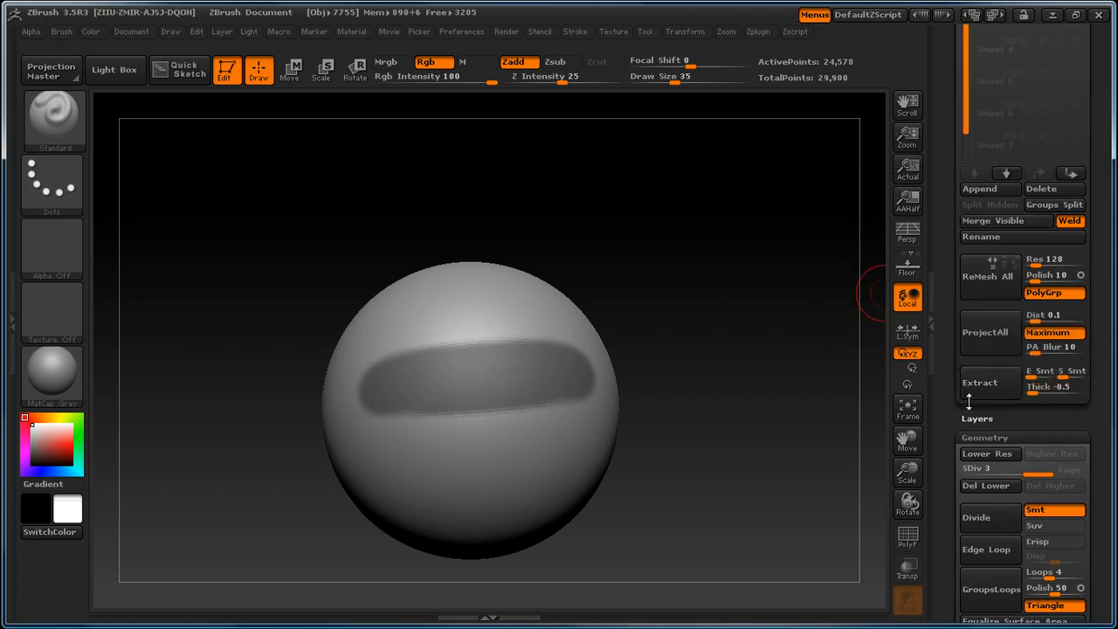
- Select the Extract0 subtool, hide the sphere, and inspect the extracted band from several sides
drag(953, 301, 960, 356)
click(1027, 123)
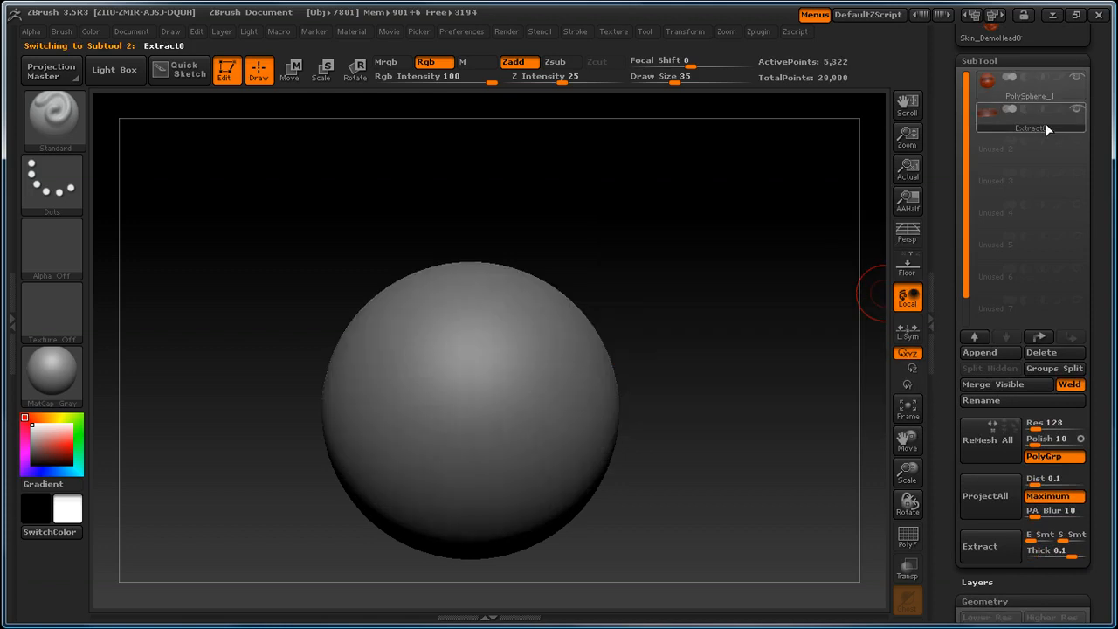
click(1078, 110)
drag(667, 275, 743, 374)
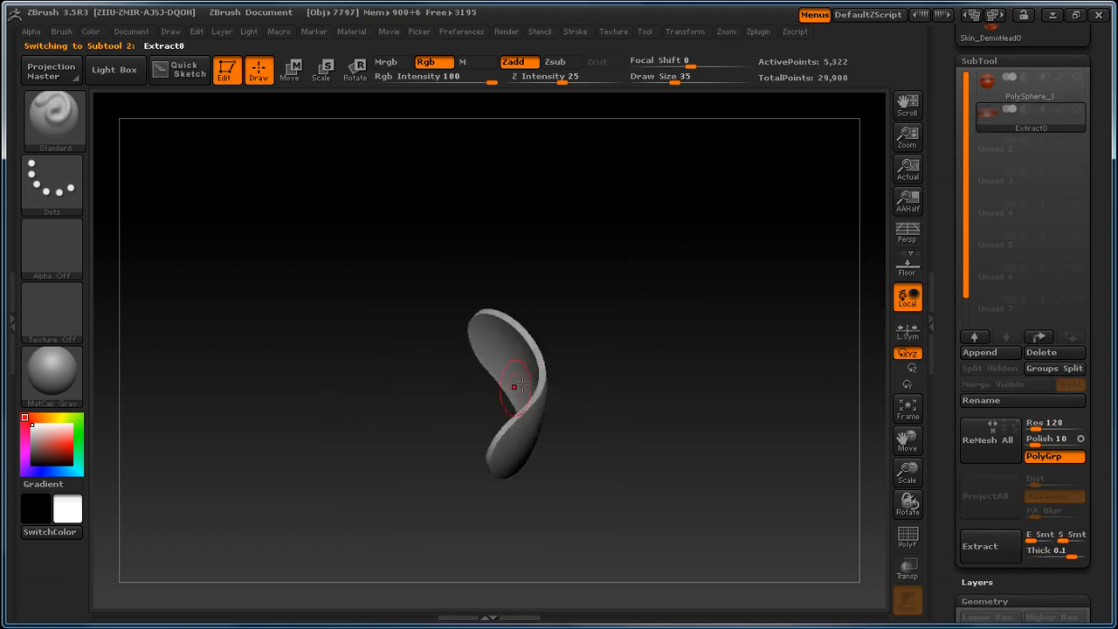
drag(627, 345, 642, 248)
- Apply Close Holes to the extracted band
drag(943, 416, 942, 207)
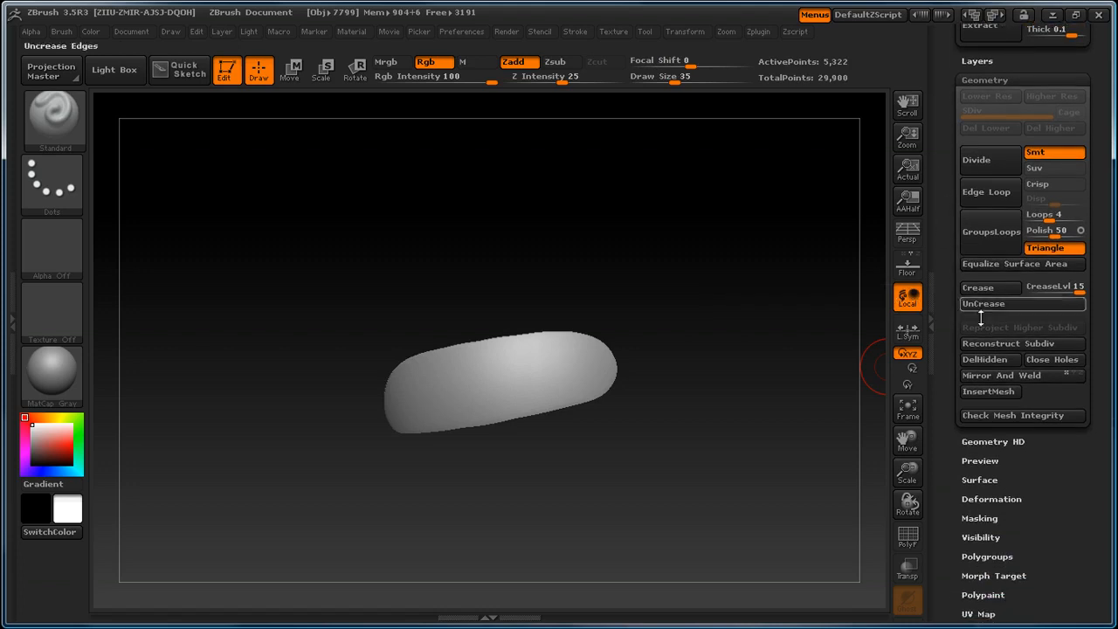
click(1063, 360)
drag(761, 297, 742, 334)
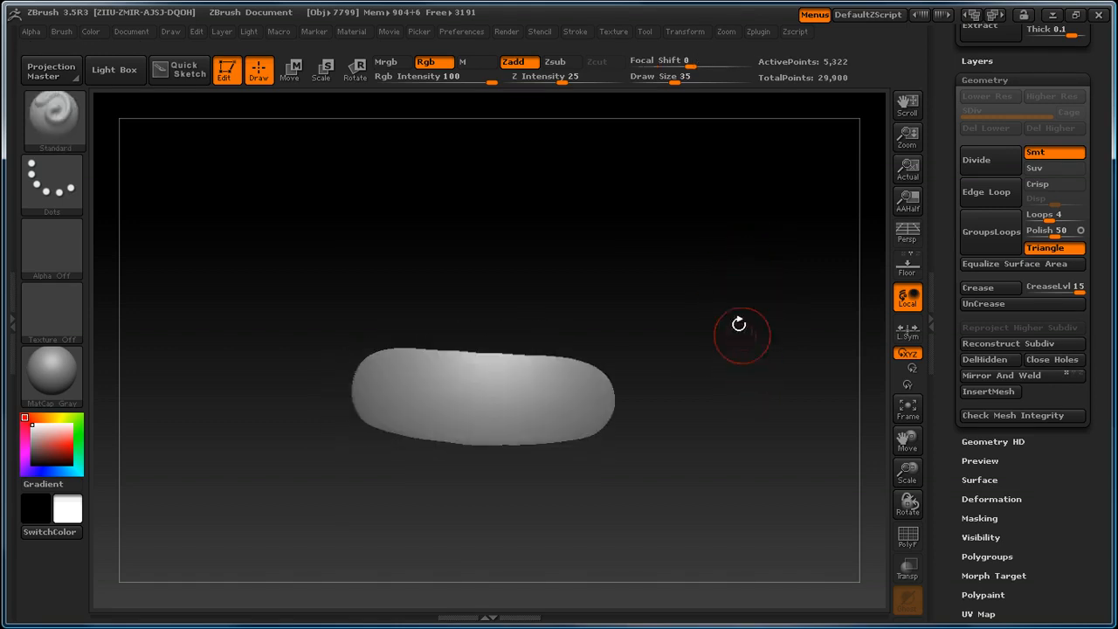